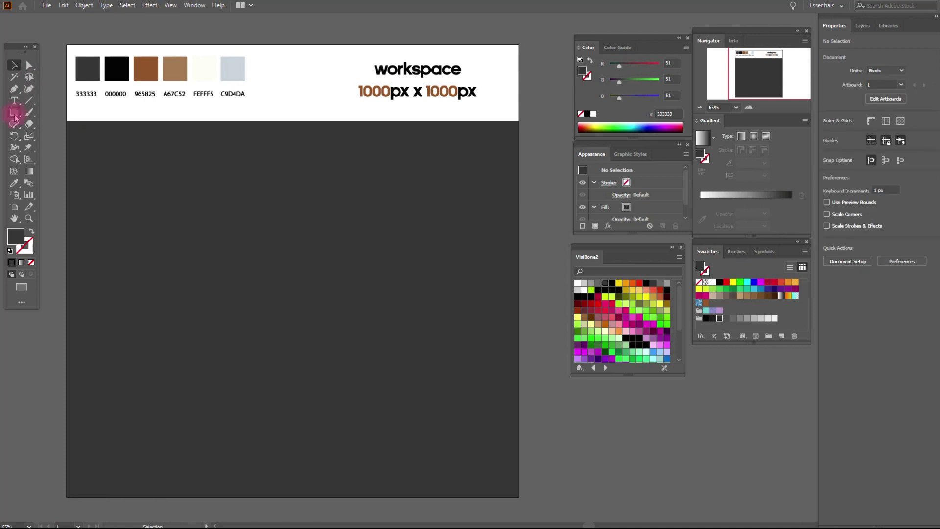
# Step: Draw a circle about 444 px in diameter on the dark background and fill it with palette colour FEFFF5
pyautogui.click(15, 116)
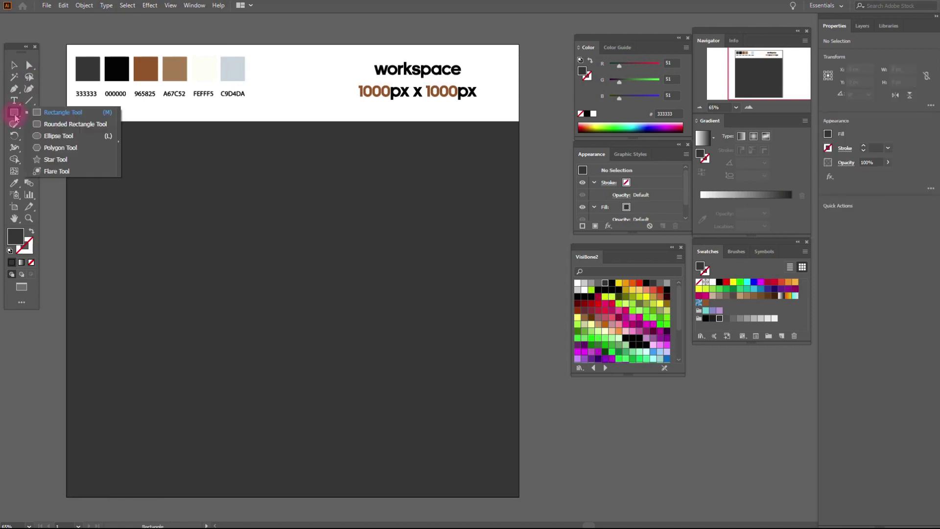
pyautogui.click(49, 137)
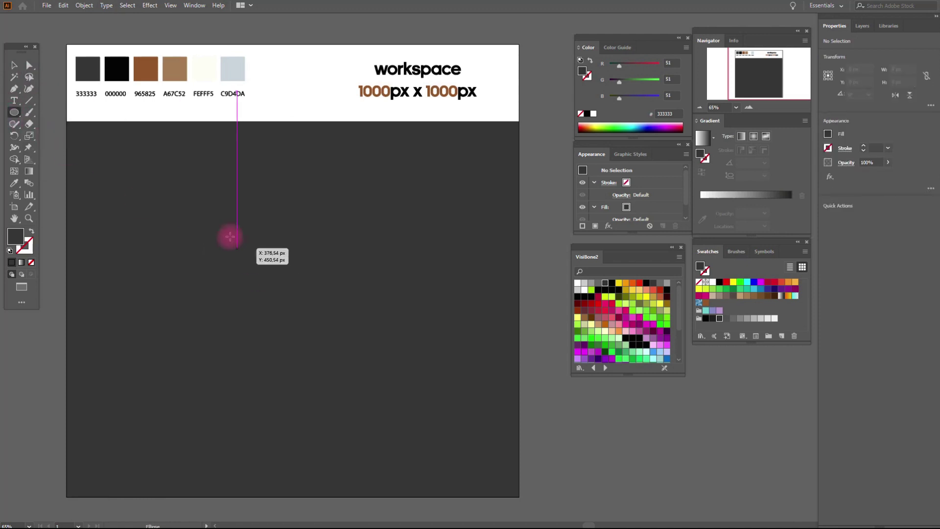
pyautogui.moveTo(201, 206); pyautogui.dragTo(353, 407)
pyautogui.click(20, 186)
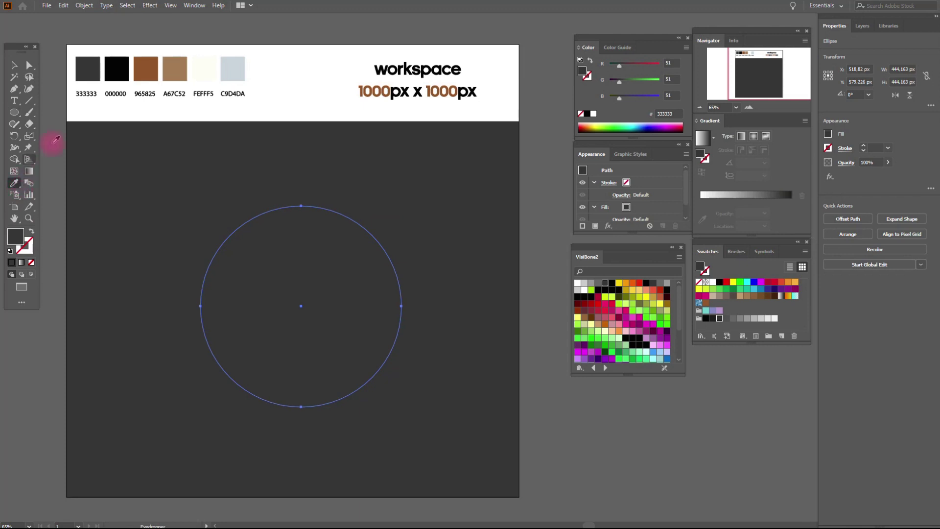
pyautogui.click(204, 71)
# Step: Move the cream circle slightly left and scale it down to about 374 px in diameter
pyautogui.click(16, 65)
pyautogui.moveTo(310, 304); pyautogui.dragTo(284, 310)
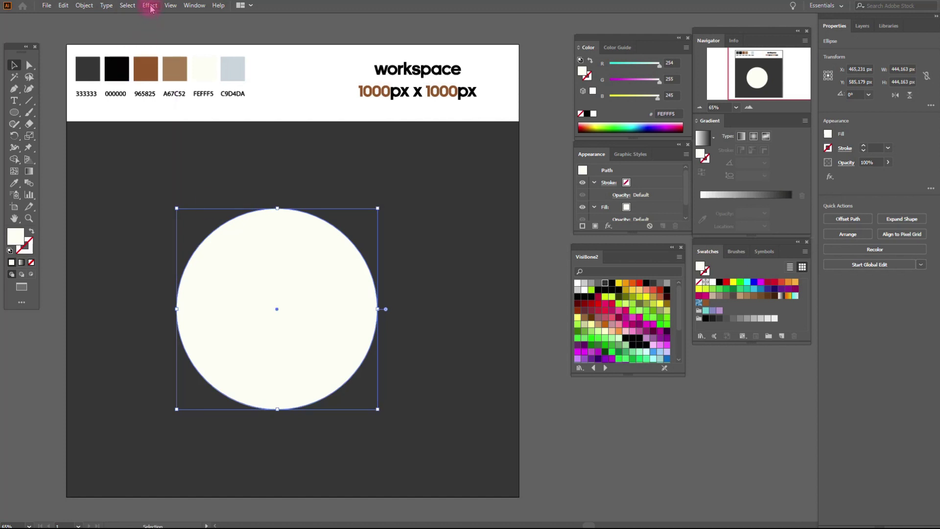
pyautogui.moveTo(277, 209); pyautogui.dragTo(277, 226)
pyautogui.moveTo(275, 410); pyautogui.dragTo(277, 395)
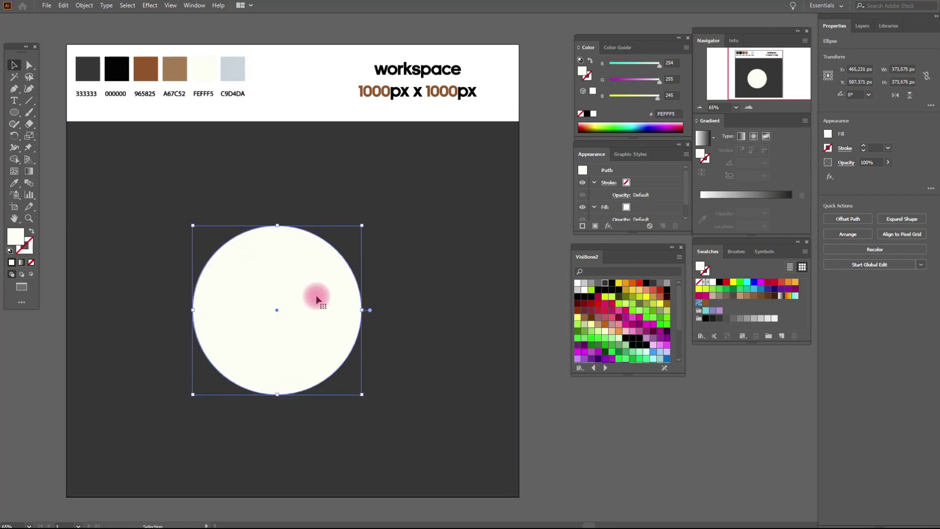
# Step: Offset the cream circle's path by -25 px and fill the resulting inner circle with palette colour C9D4DA
pyautogui.click(84, 6)
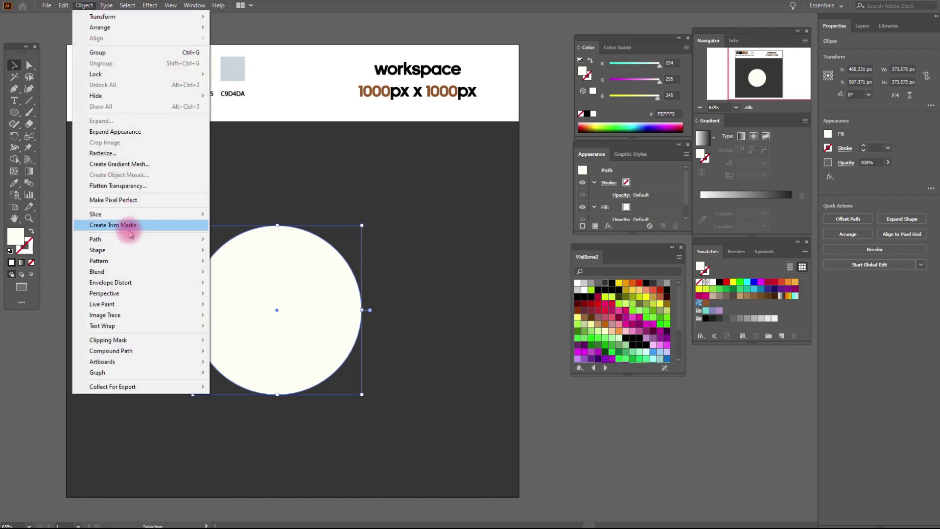
pyautogui.moveTo(130, 245)
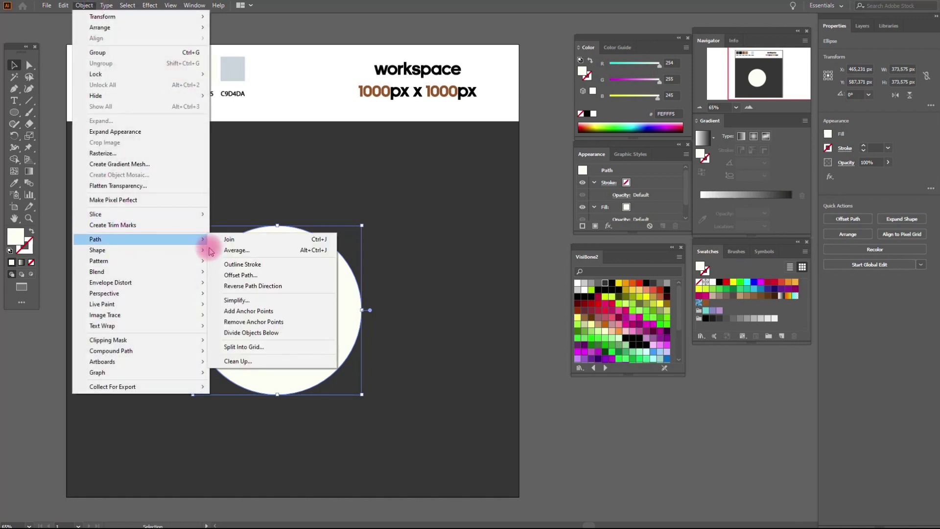
pyautogui.click(265, 275)
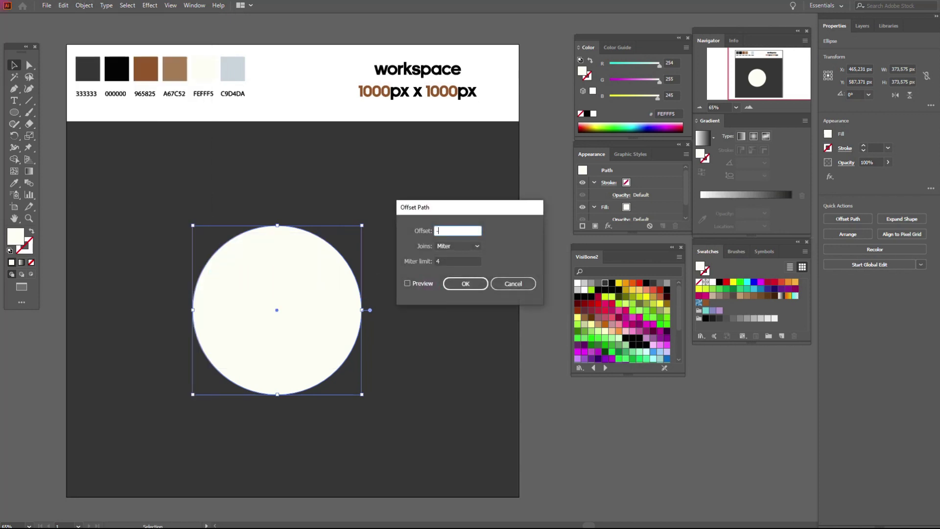
pyautogui.click(412, 285)
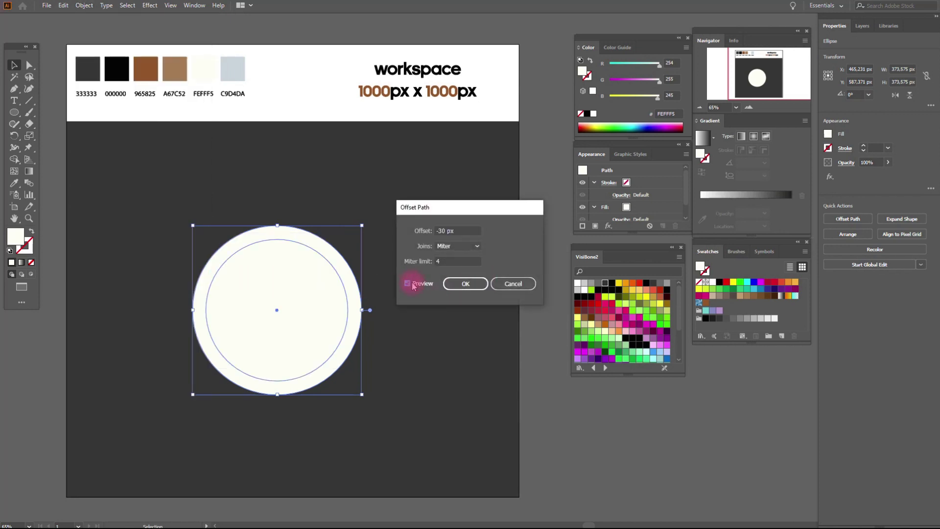
pyautogui.click(445, 232)
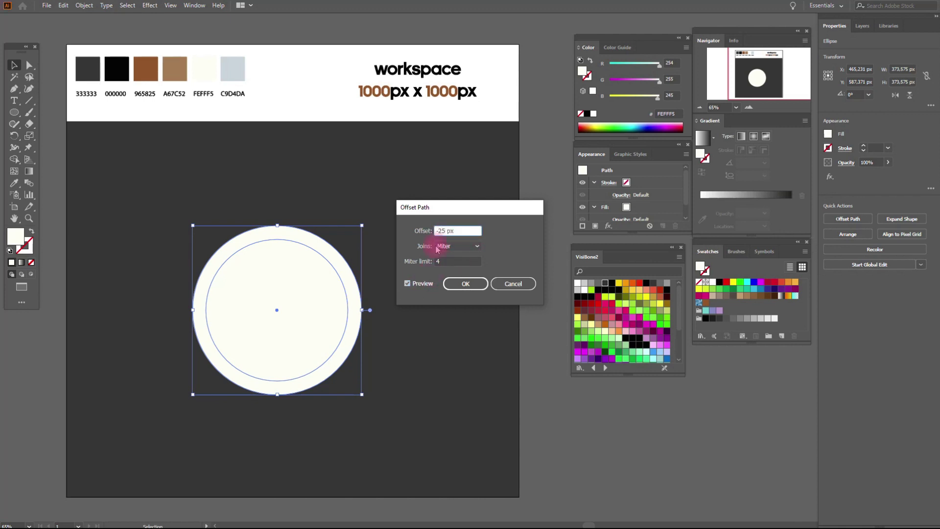
pyautogui.click(420, 284)
pyautogui.click(420, 284)
pyautogui.click(463, 286)
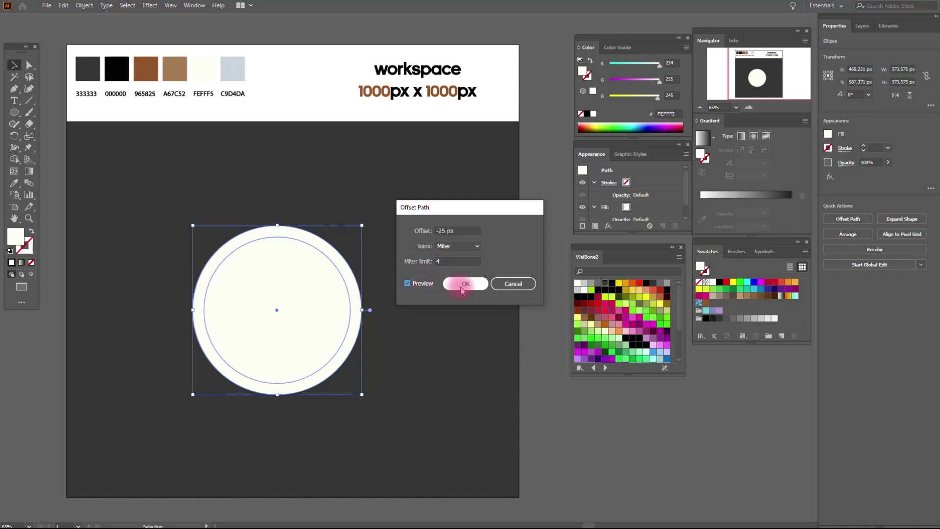
pyautogui.click(15, 183)
pyautogui.click(233, 69)
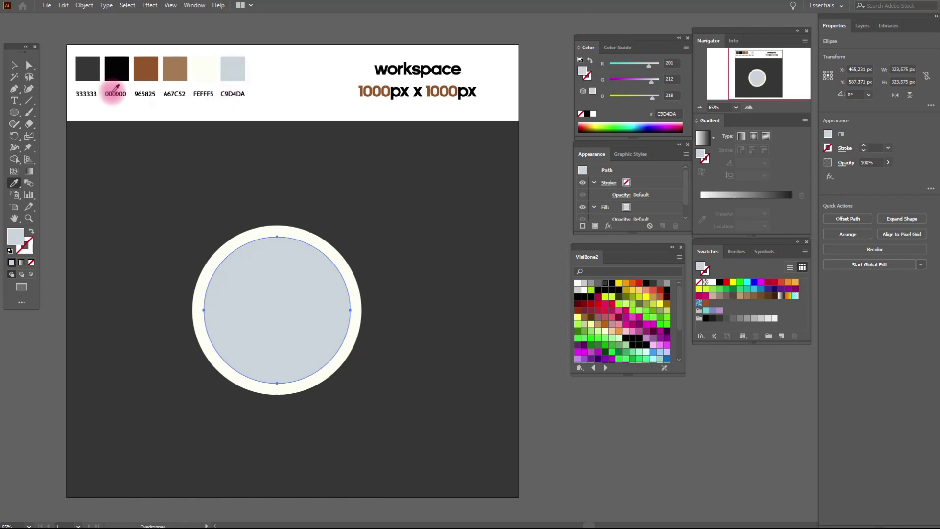
# Step: Offset the grey-blue circle's path by -10 px and fill the resulting inner circle with palette colour 965825
pyautogui.click(92, 7)
pyautogui.moveTo(172, 243)
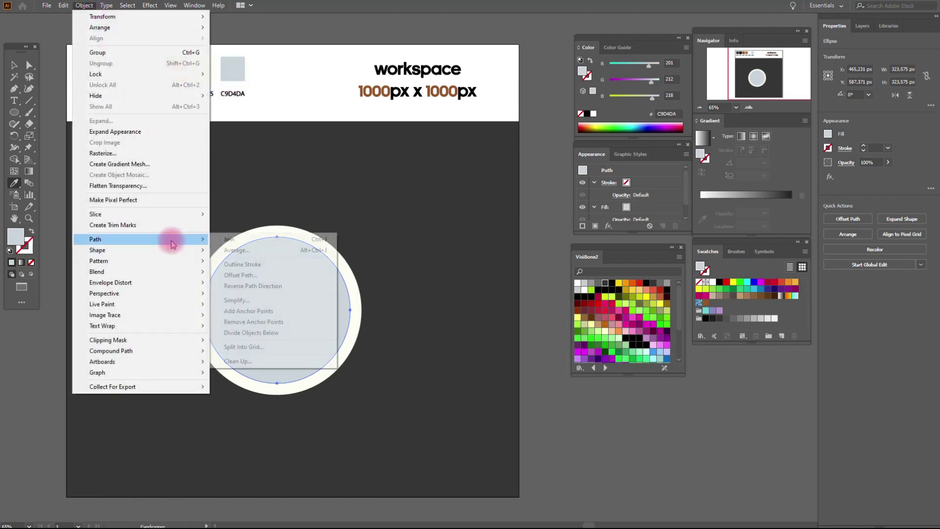
pyautogui.click(248, 273)
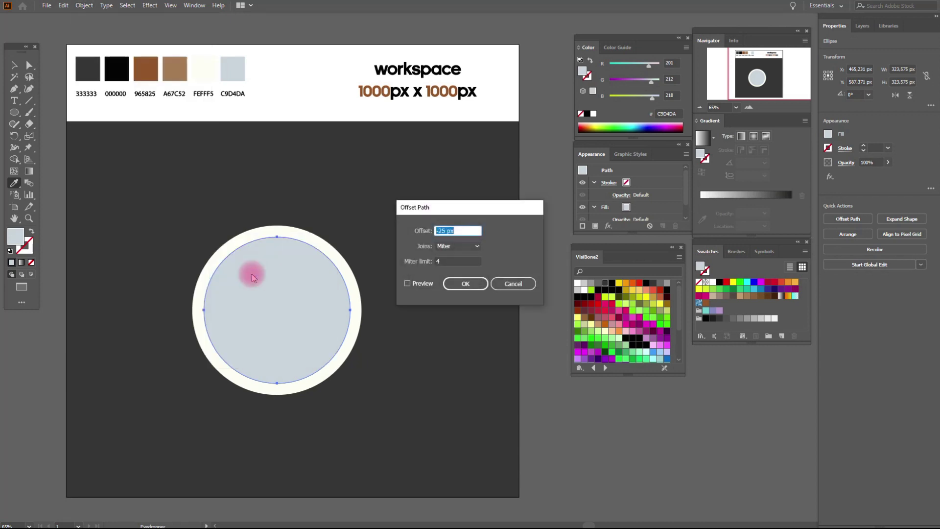
pyautogui.write('-5')
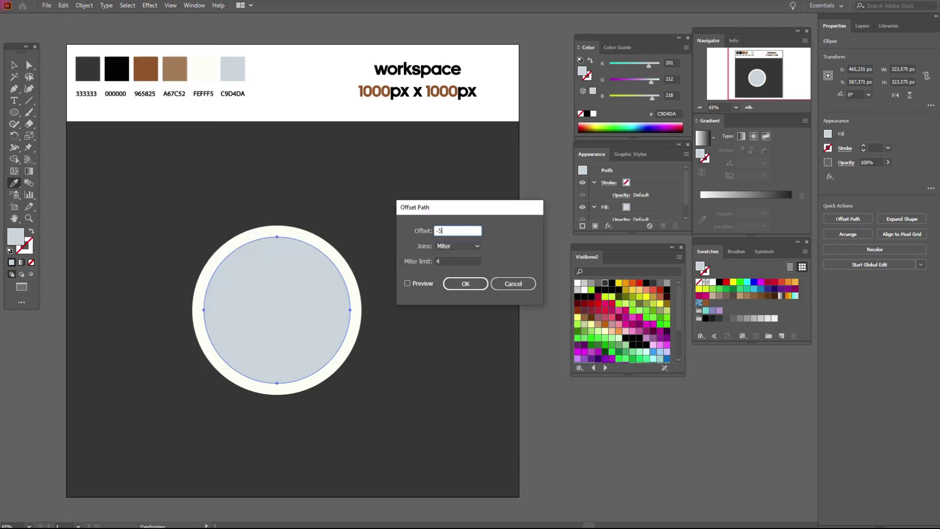
pyautogui.click(417, 283)
pyautogui.doubleClick(447, 231)
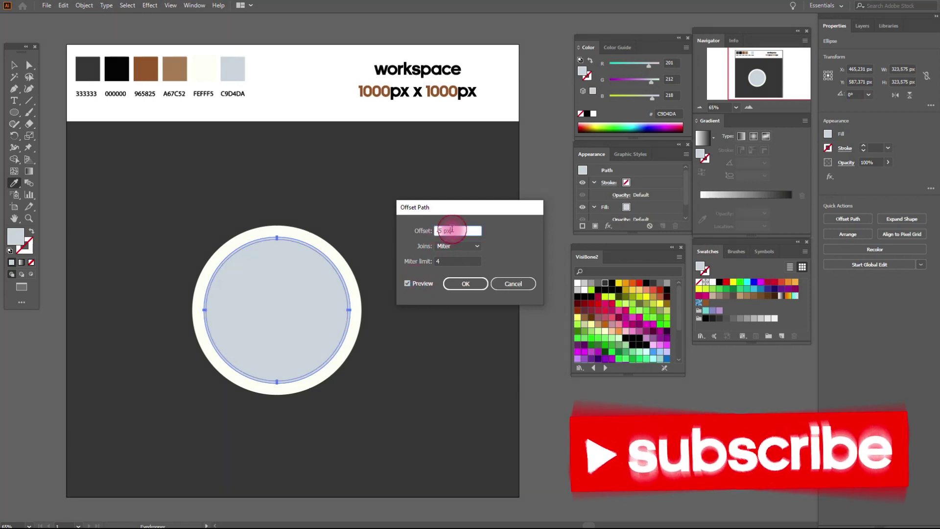
pyautogui.write('-10')
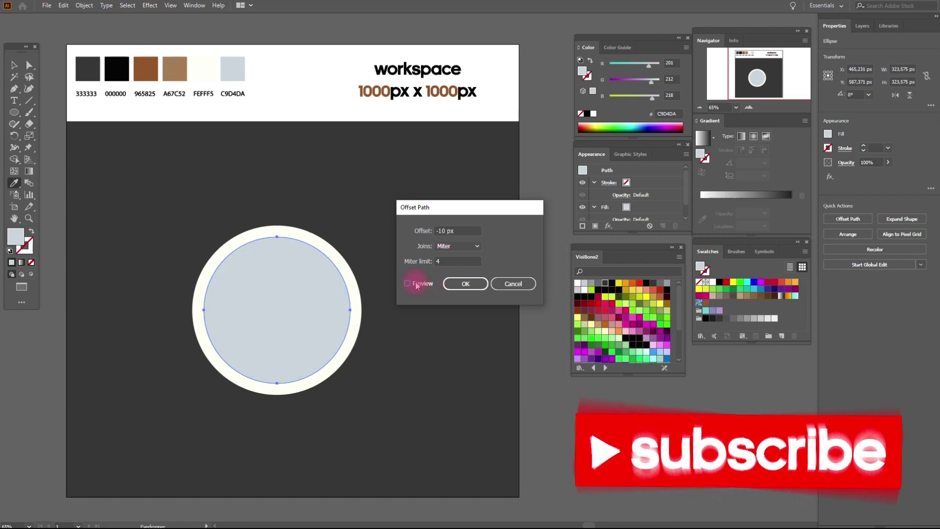
pyautogui.click(453, 284)
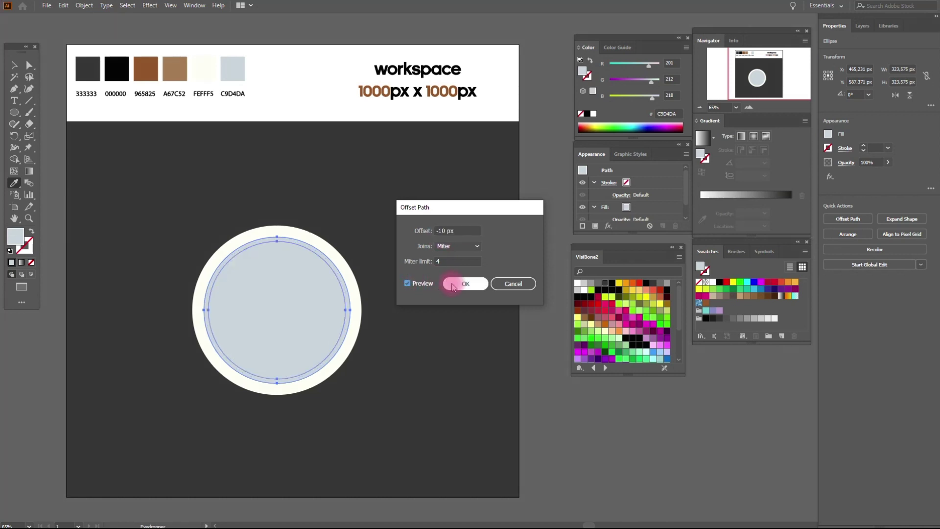
pyautogui.click(148, 72)
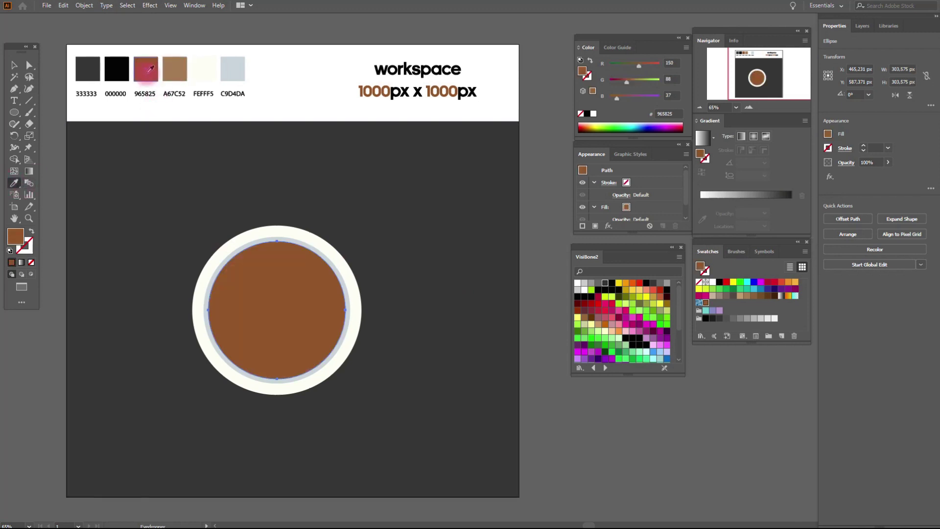
# Step: Paste two copies of the brown circle in front and move one about 28 px right and 35 px down
pyautogui.click(15, 68)
pyautogui.click(46, 77)
pyautogui.click(256, 289)
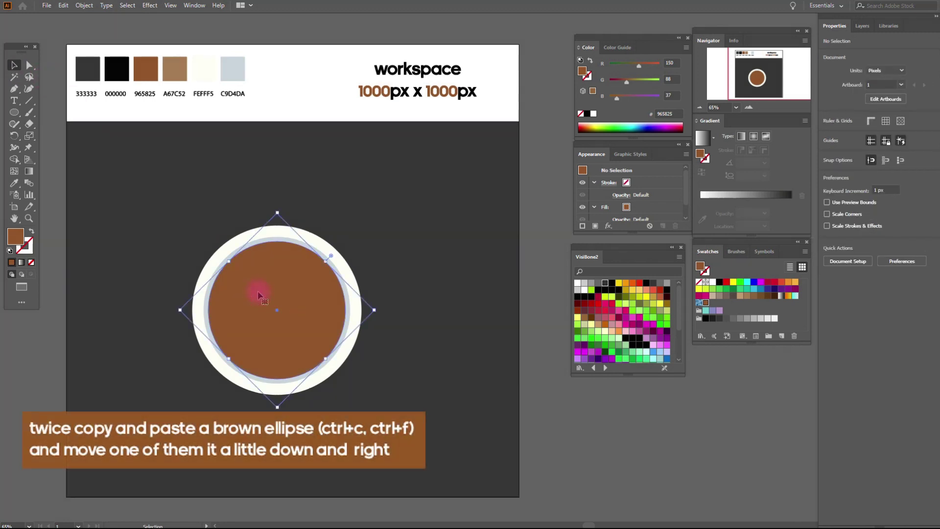
pyautogui.press('a')
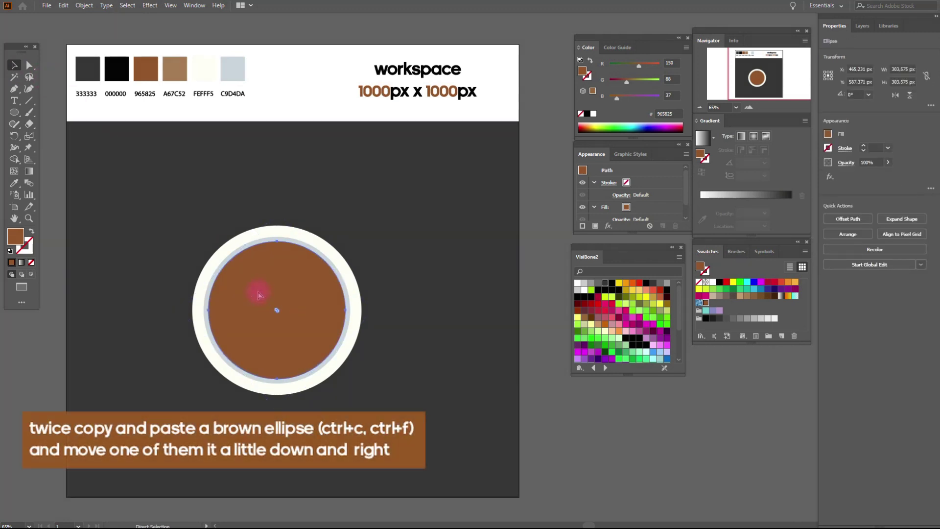
pyautogui.press('v')
pyautogui.moveTo(278, 299); pyautogui.dragTo(288, 310)
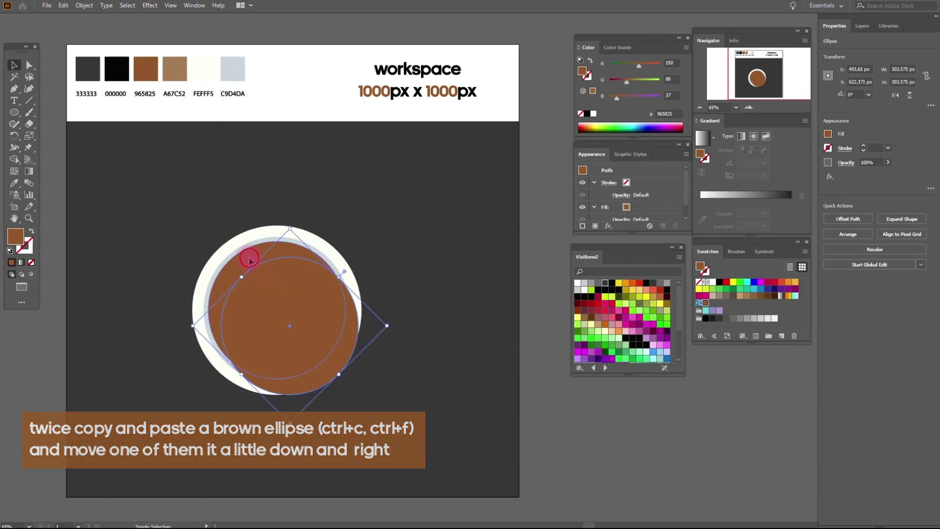
# Step: Group the two overlapping brown circle copies and apply the Pathfinder Exclude effect, expanding its appearance
pyautogui.keyDown('shift'); pyautogui.click(249, 260); pyautogui.keyUp('shift')
pyautogui.rightClick(248, 259)
pyautogui.click(296, 316)
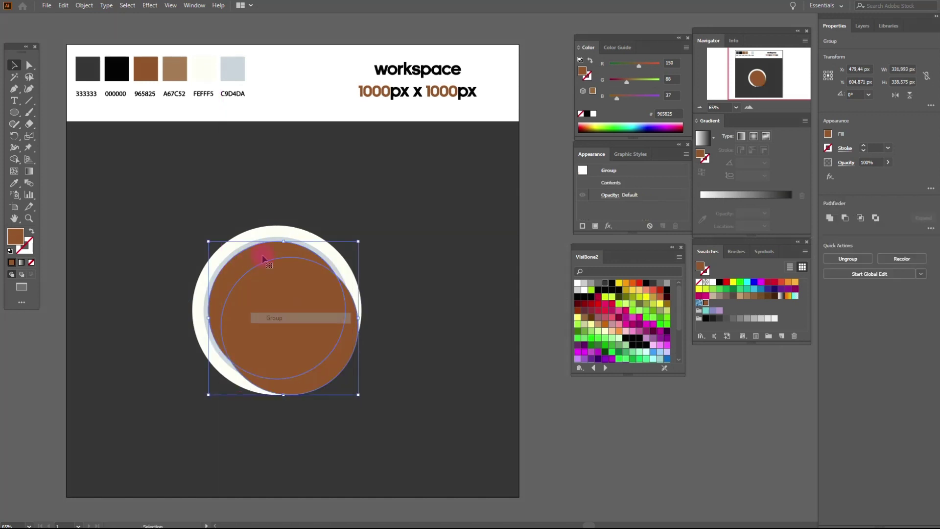
pyautogui.click(158, 11)
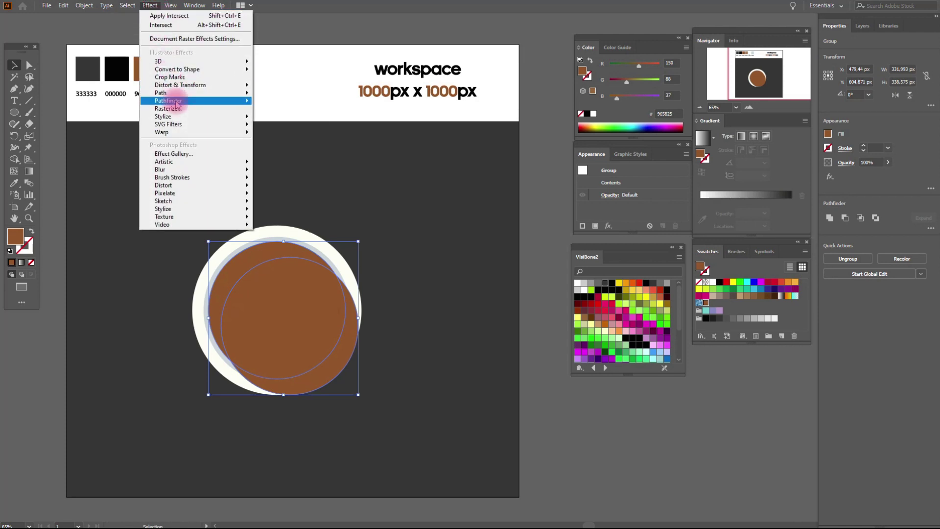
pyautogui.moveTo(175, 102)
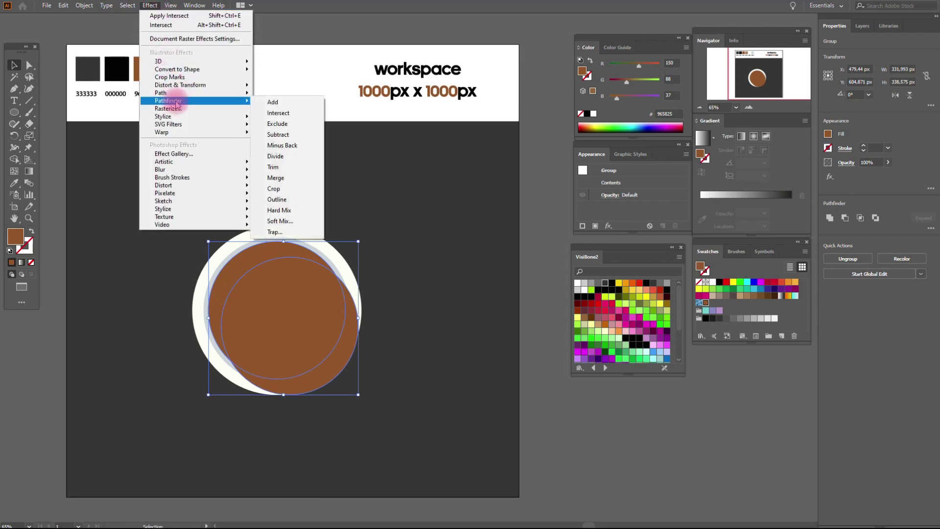
pyautogui.click(275, 123)
pyautogui.click(88, 9)
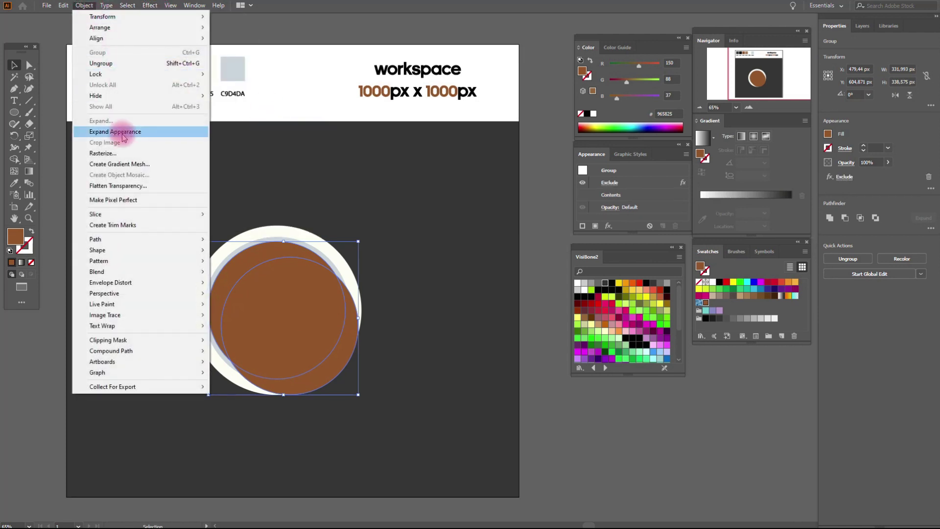
pyautogui.click(157, 131)
# Step: Ungroup the excluded brown shapes and delete the lower-right crescent that extends over the cup's rim
pyautogui.rightClick(297, 279)
pyautogui.click(328, 360)
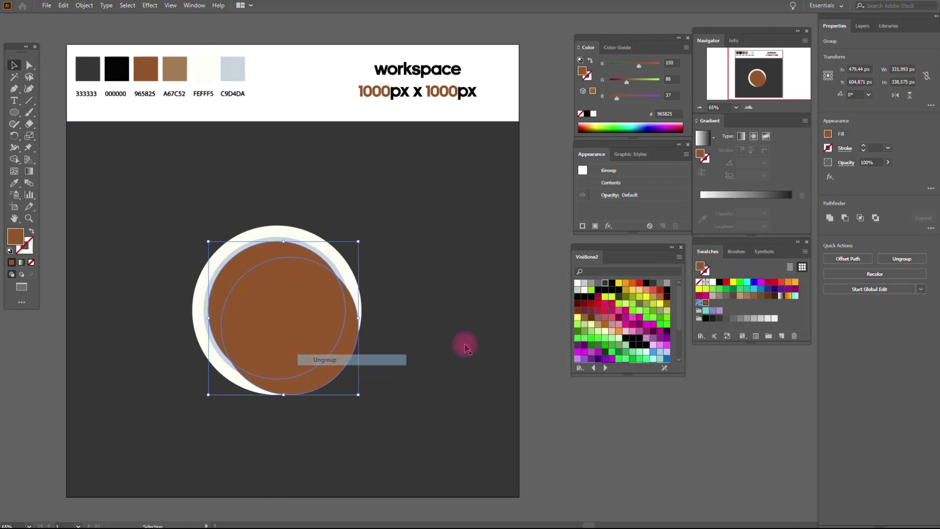
pyautogui.click(357, 378)
pyautogui.moveTo(346, 363); pyautogui.dragTo(344, 360)
pyautogui.click(345, 362)
# Step: Set the blend mode of the upper-left brown crescent to Multiply and deselect it
pyautogui.click(238, 273)
pyautogui.click(848, 168)
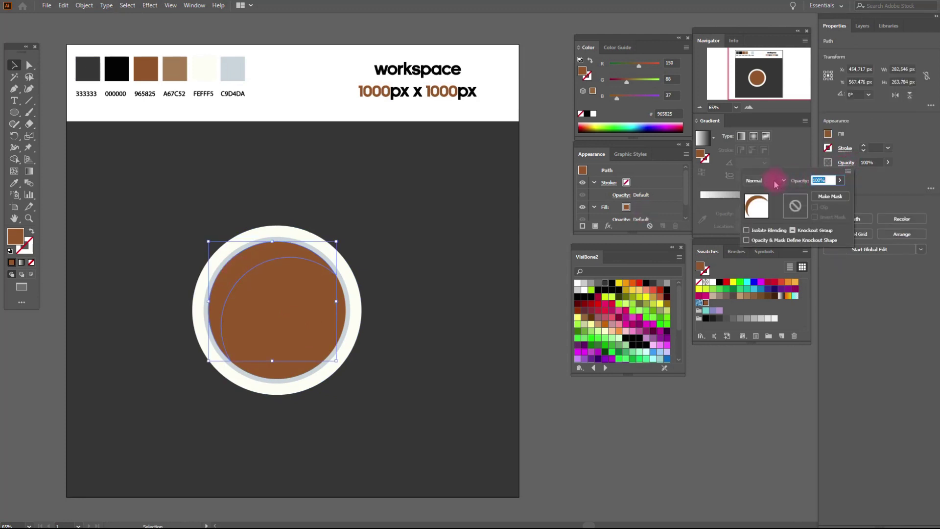
pyautogui.click(771, 182)
pyautogui.click(766, 211)
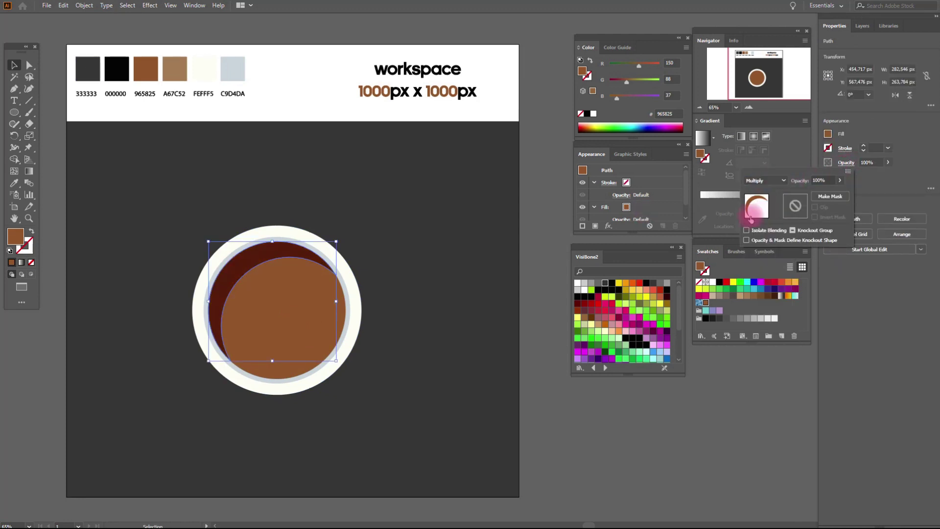
pyautogui.click(545, 218)
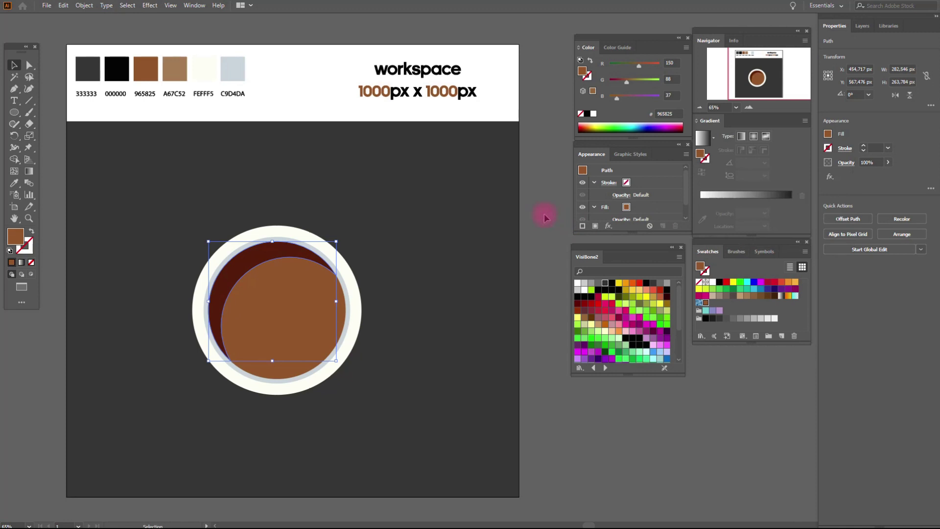
pyautogui.click(428, 264)
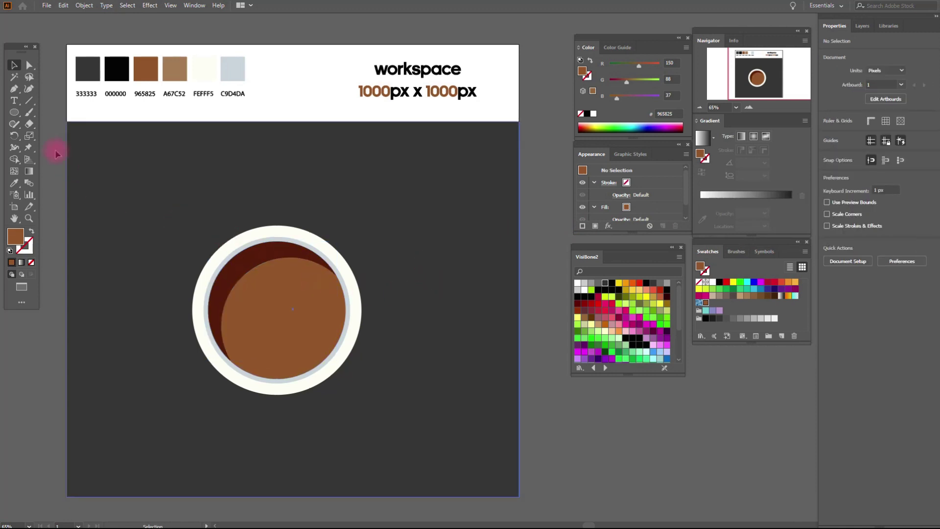
# Step: Paint a closed wavy foam outline about 196 x 179 px in the coffee's lower-right area with the 3 pt. Round brush and select it
pyautogui.click(30, 114)
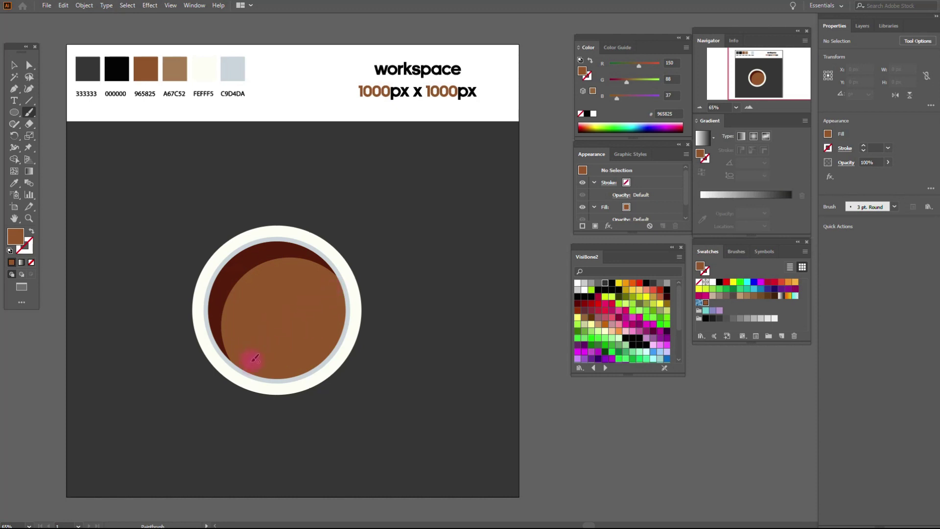
pyautogui.hotkey('shift', 'x')
pyautogui.click(14, 66)
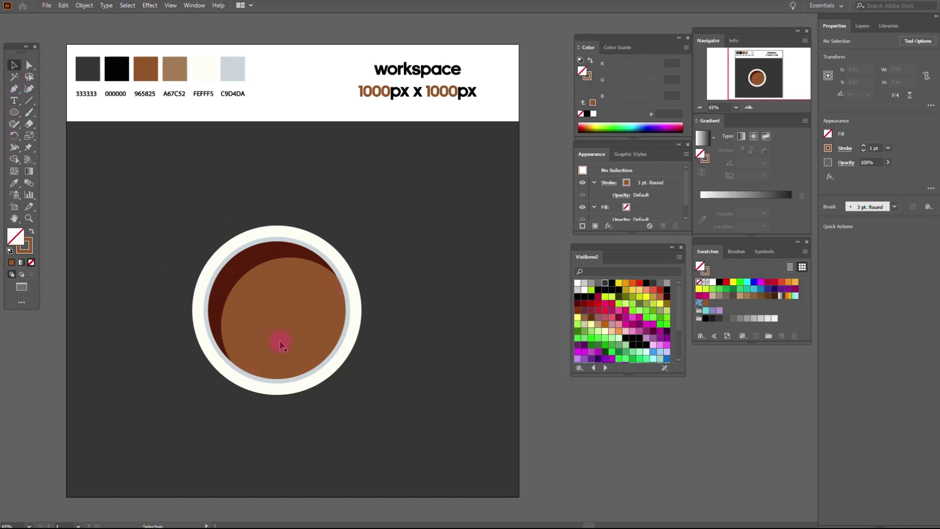
pyautogui.moveTo(279, 336); pyautogui.dragTo(287, 373)
pyautogui.click(284, 370)
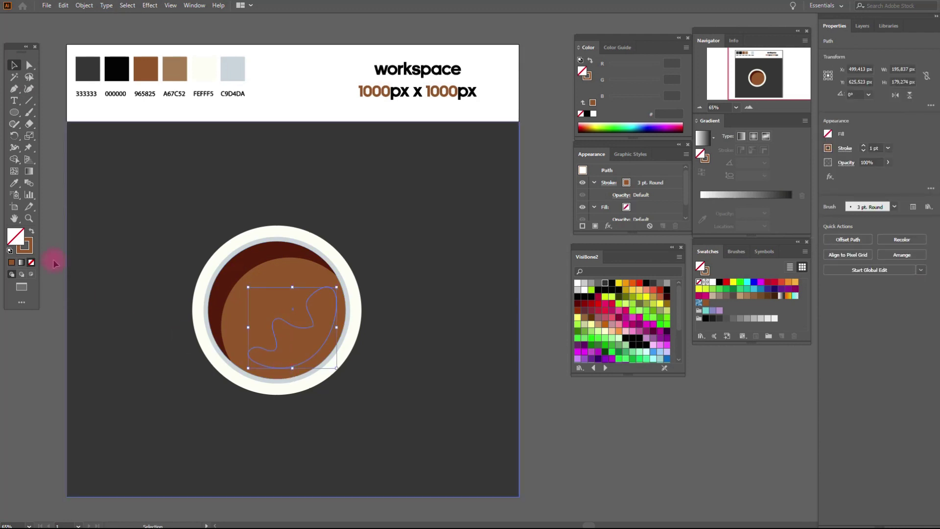
# Step: Turn the wavy foam outline into a filled shape without stroke, coloured with FEFFF5 from the palette
pyautogui.click(31, 231)
pyautogui.click(14, 183)
pyautogui.click(210, 68)
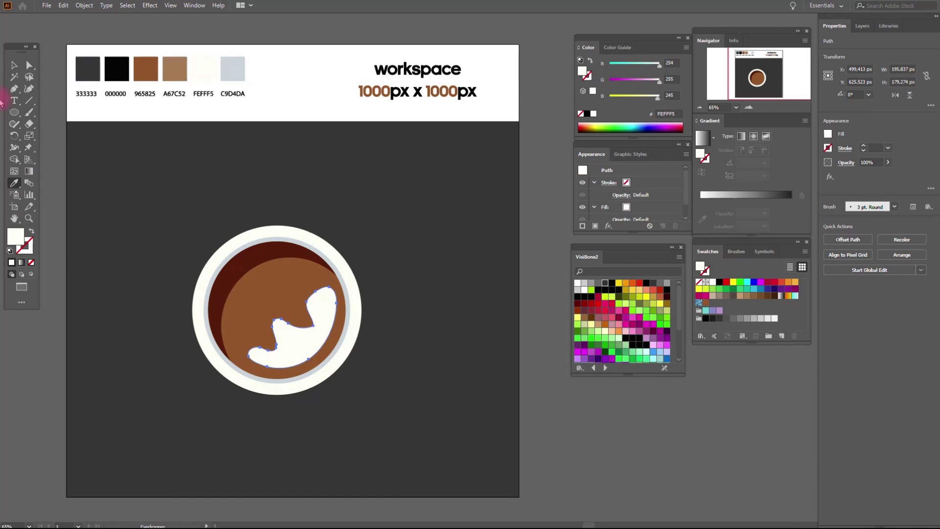
# Step: Smooth the wavy edge of the milk foam shape with the Smooth tool and deselect it
pyautogui.click(14, 124)
pyautogui.click(54, 158)
pyautogui.click(118, 193)
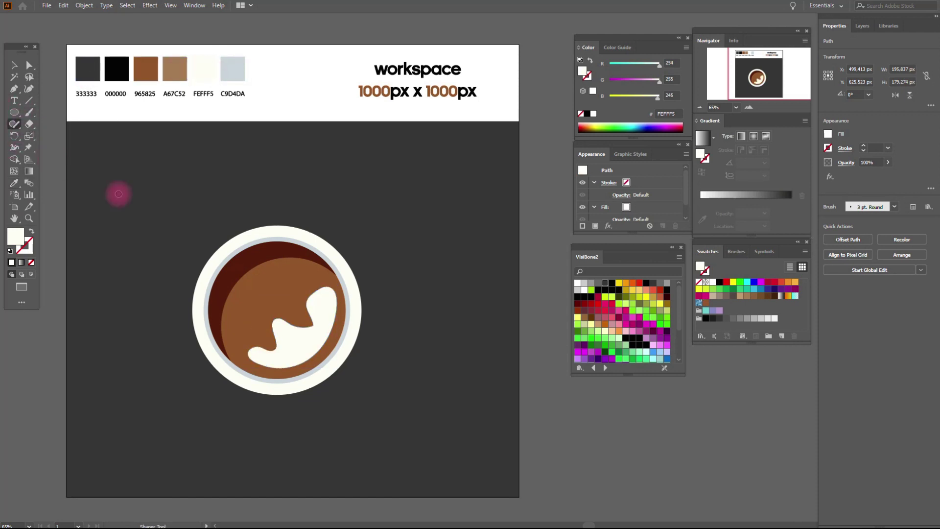
pyautogui.click(14, 65)
pyautogui.click(301, 315)
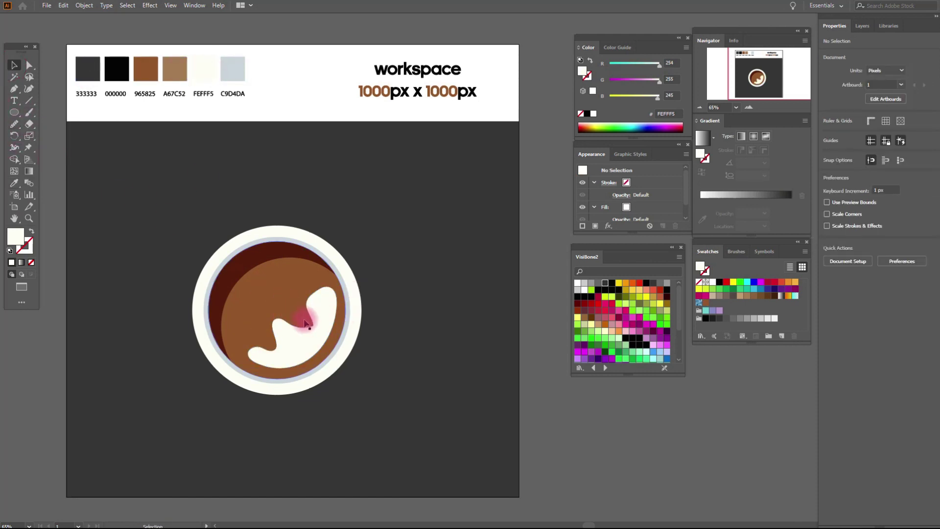
pyautogui.click(14, 124)
pyautogui.moveTo(311, 300)
pyautogui.mouseDown()
pyautogui.moveTo(307, 332)
pyautogui.moveTo(320, 322)
pyautogui.moveTo(306, 323)
pyautogui.moveTo(325, 294)
pyautogui.moveTo(327, 332)
pyautogui.moveTo(304, 360)
pyautogui.moveTo(275, 371)
pyautogui.moveTo(252, 356)
pyautogui.moveTo(280, 337)
pyautogui.moveTo(277, 326)
pyautogui.moveTo(314, 312)
pyautogui.moveTo(250, 281)
pyautogui.mouseUp()
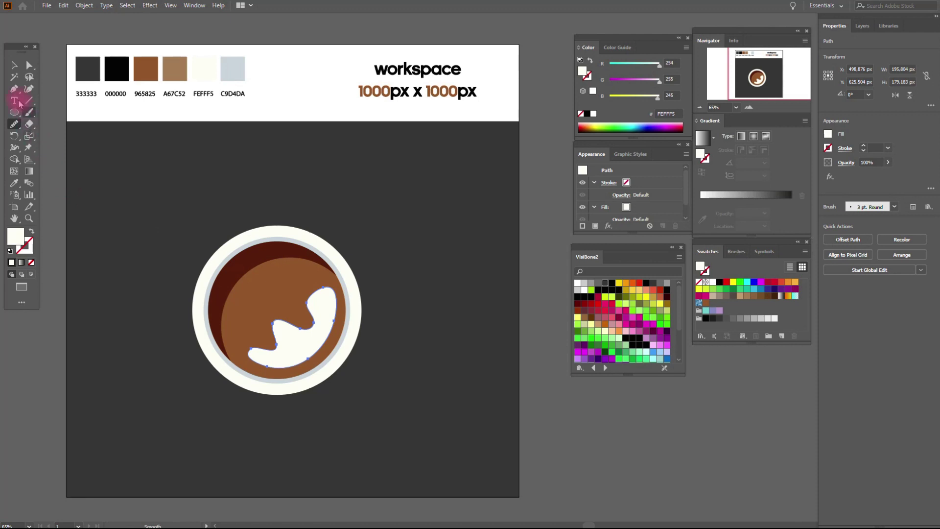
pyautogui.click(14, 65)
pyautogui.click(309, 277)
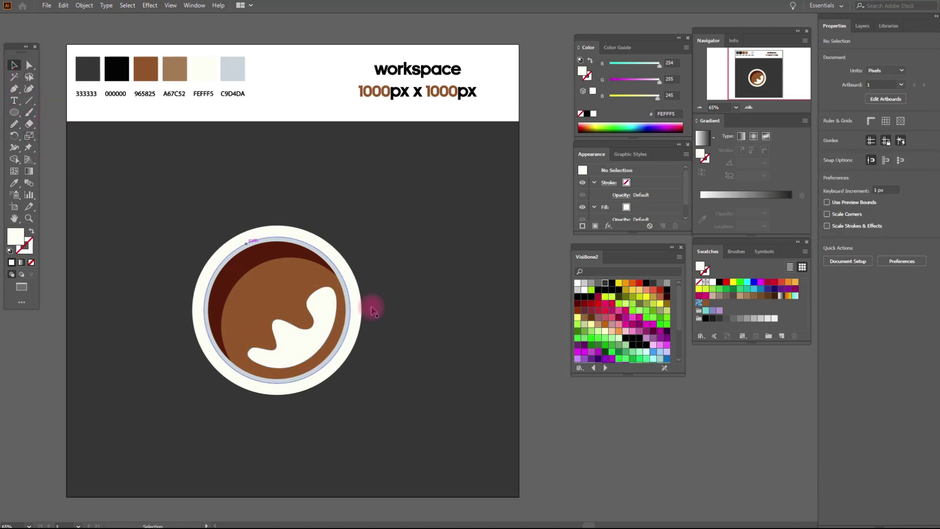
# Step: Give the foam shape a linear white-to-black gradient fill and set its blend mode to Screen
pyautogui.click(324, 322)
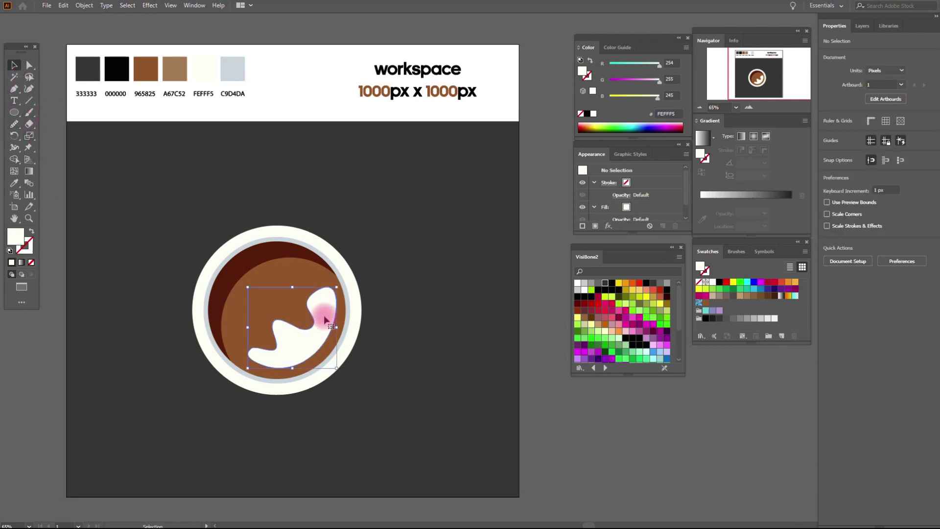
pyautogui.click(698, 142)
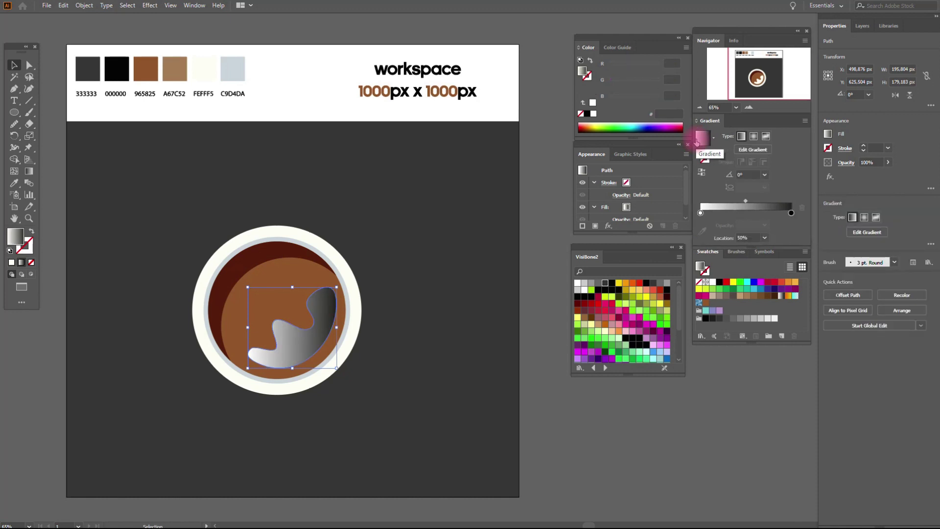
pyautogui.click(846, 163)
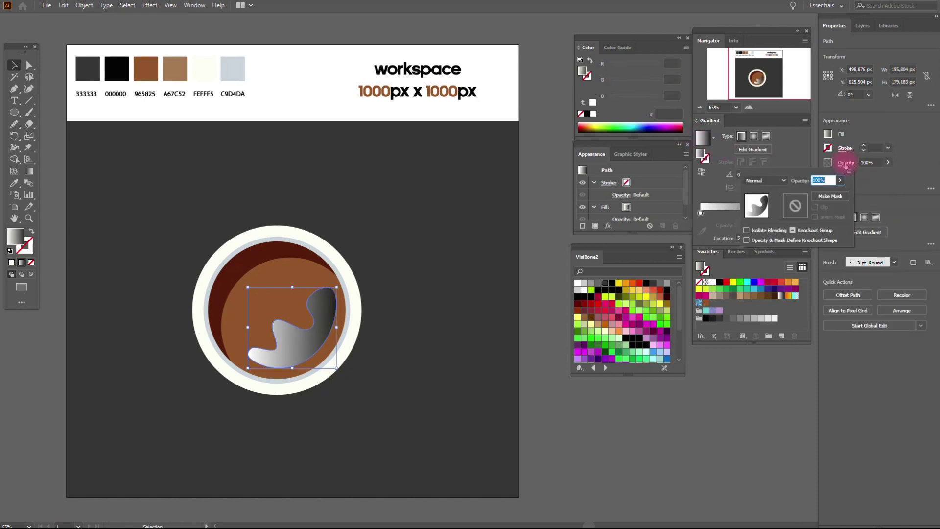
pyautogui.click(783, 181)
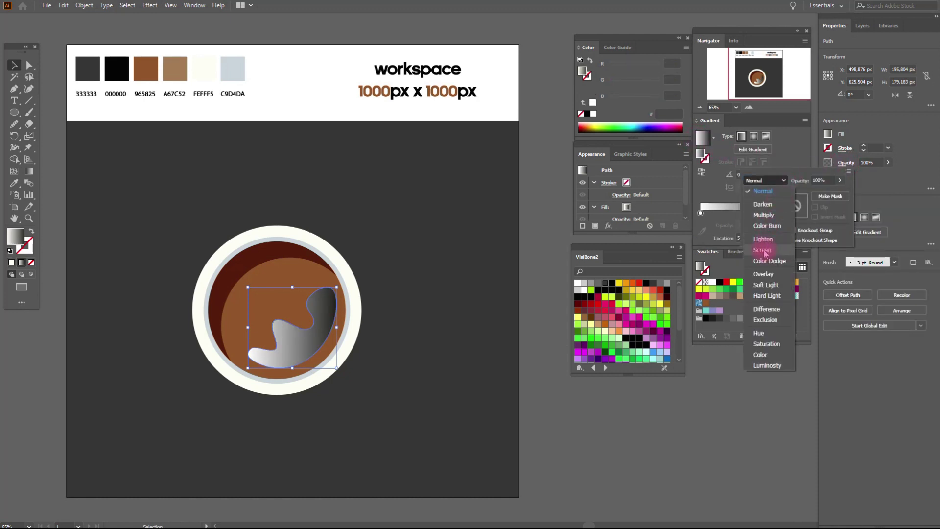
pyautogui.press('Escape')
pyautogui.click(605, 283)
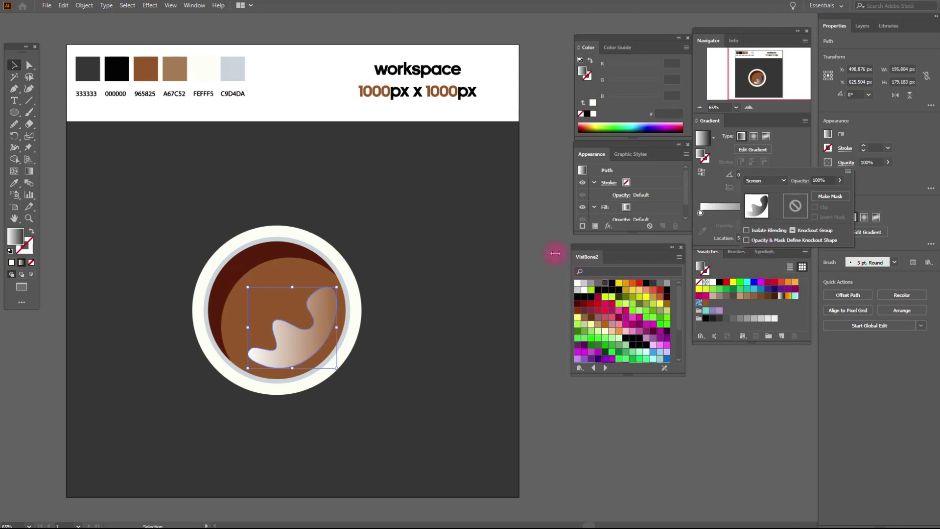
pyautogui.click(542, 247)
pyautogui.click(543, 246)
# Step: Redirect the foam's gradient diagonally at -132°, starting beyond the cup's upper-right edge and ending in the lower foam, and deselect it
pyautogui.click(325, 309)
pyautogui.click(28, 171)
pyautogui.moveTo(368, 238)
pyautogui.mouseDown()
pyautogui.moveTo(315, 319)
pyautogui.moveTo(214, 410)
pyautogui.mouseUp()
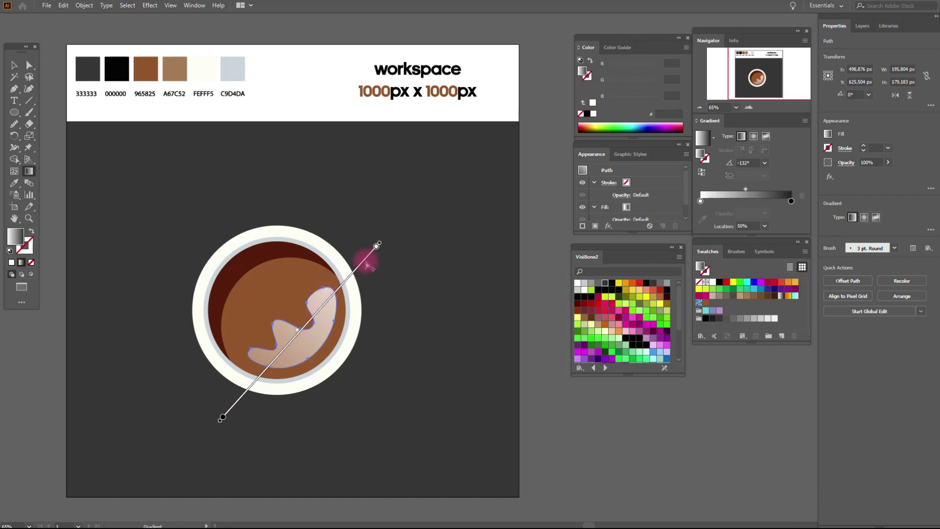
pyautogui.moveTo(364, 262); pyautogui.dragTo(410, 215)
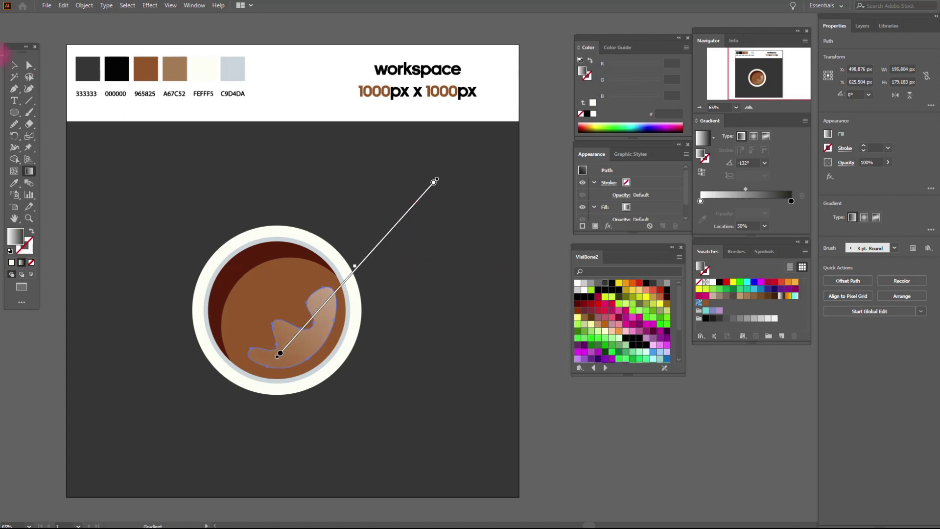
pyautogui.click(14, 69)
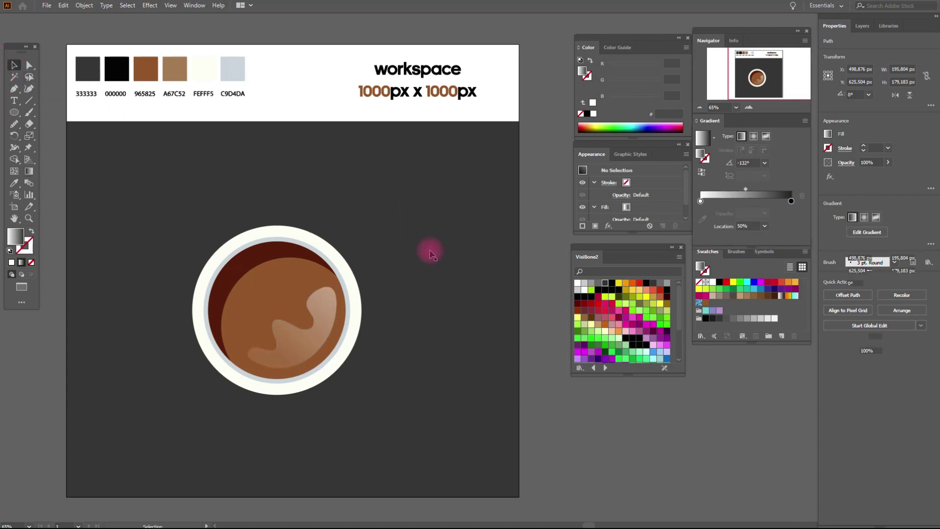
pyautogui.click(493, 288)
# Step: Draw an upright rounded rectangle about 46 x 139 px in the dark background's upper-left area and fill it with FEFFF5 from the palette
pyautogui.click(14, 112)
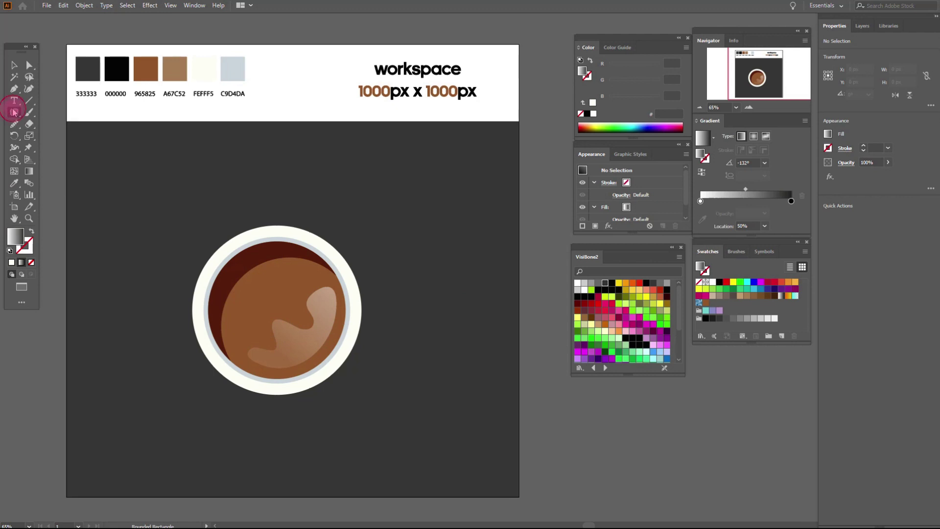
pyautogui.click(41, 124)
pyautogui.moveTo(103, 145); pyautogui.dragTo(125, 209)
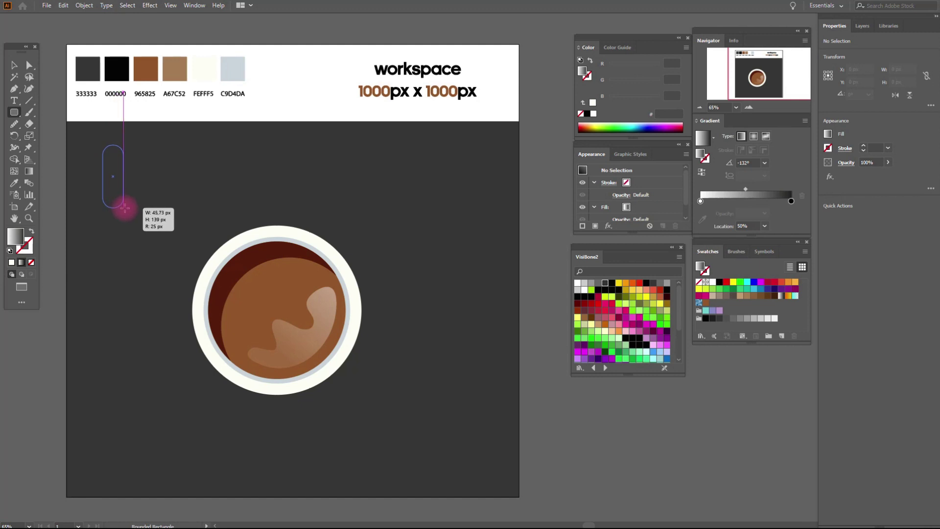
pyautogui.moveTo(125, 209); pyautogui.dragTo(125, 208)
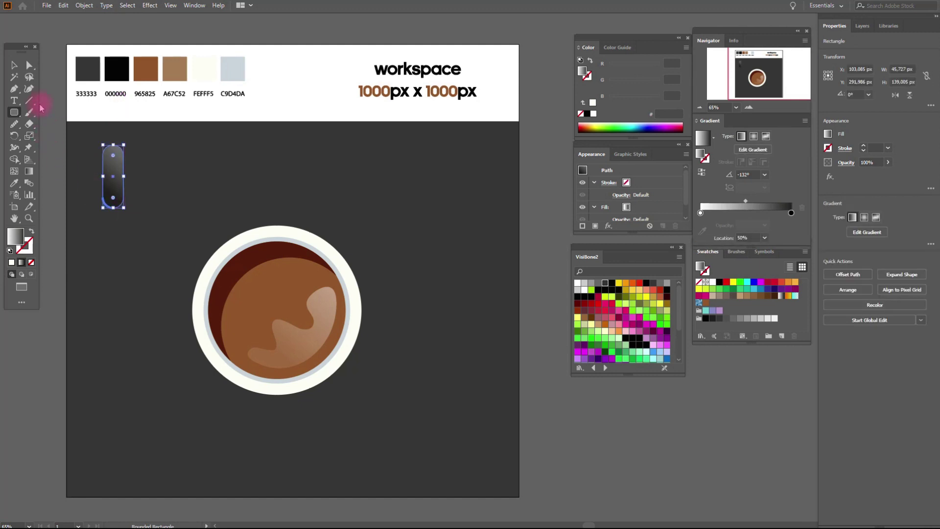
pyautogui.click(15, 187)
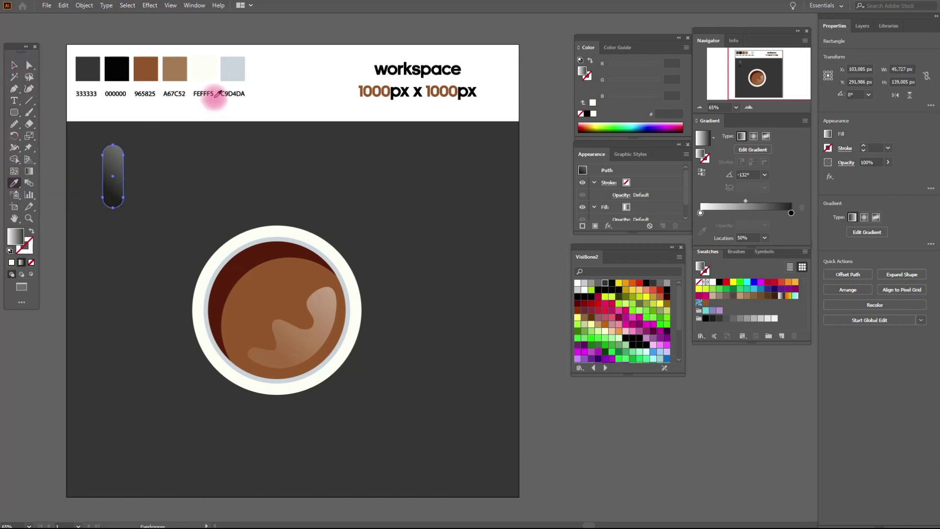
pyautogui.click(203, 75)
pyautogui.click(15, 65)
# Step: Rotate the rounded rectangle to about 39° and place it across the cup's lower-right rim as a handle
pyautogui.click(125, 210)
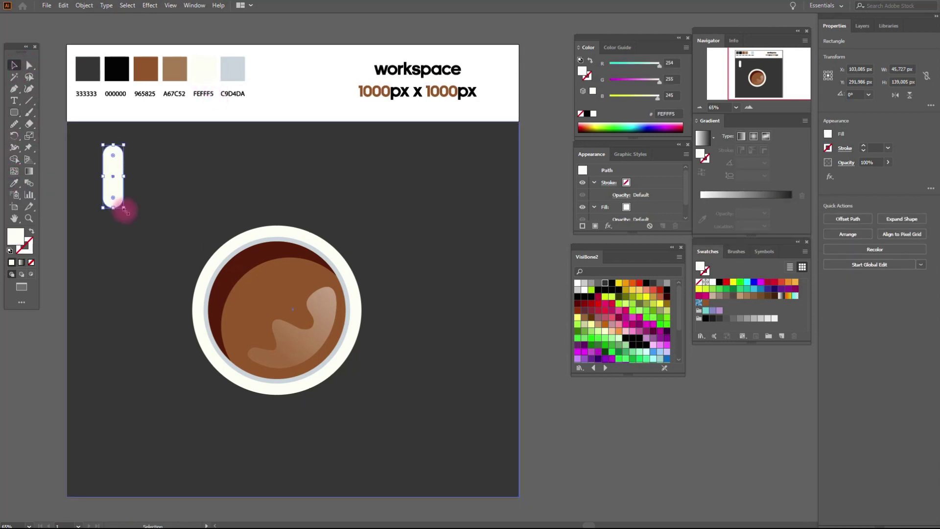
pyautogui.moveTo(128, 213); pyautogui.dragTo(370, 395)
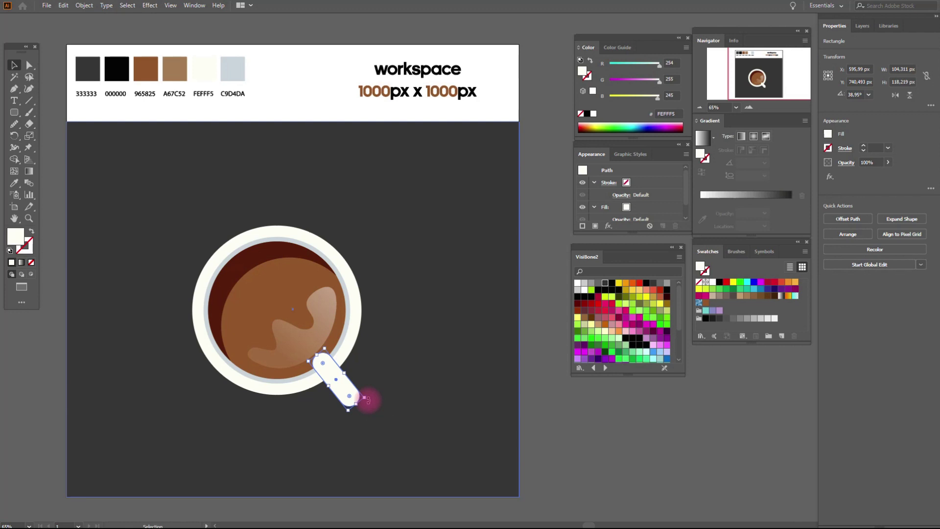
pyautogui.click(543, 391)
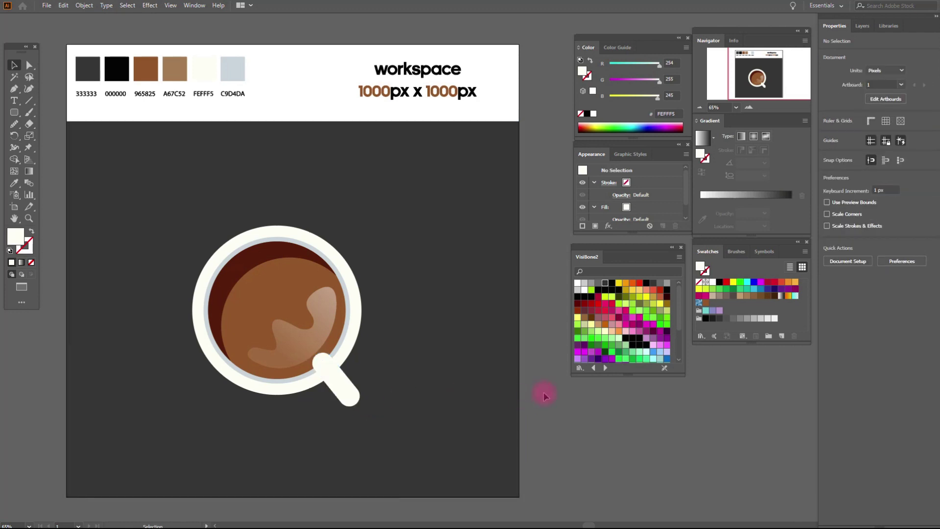
# Step: Paste copies of the handle and the large cup ellipse in front, and shift the ellipse copy slightly toward the lower right
pyautogui.click(345, 360)
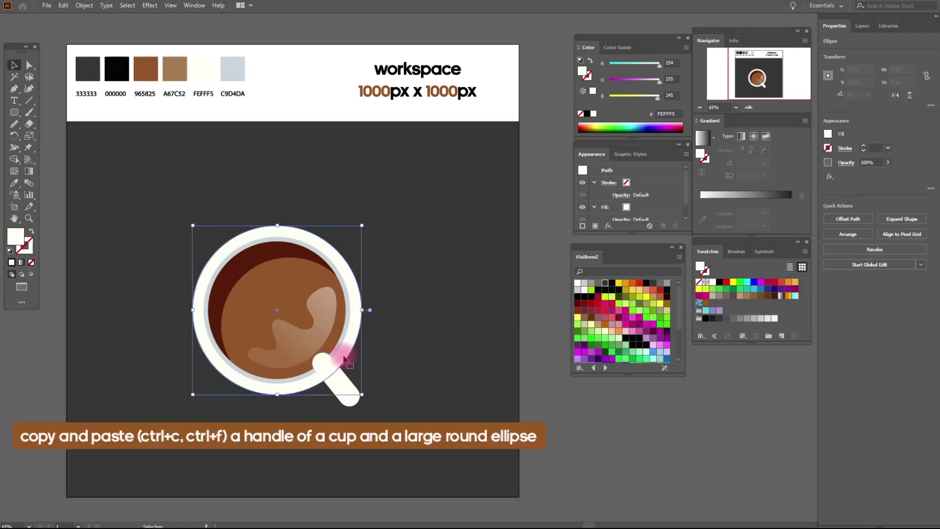
pyautogui.press('a')
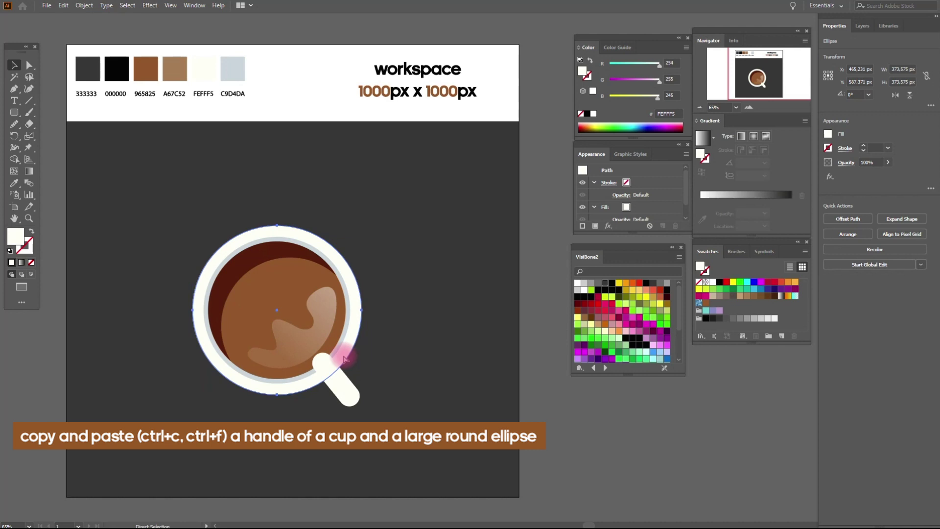
pyautogui.press('v')
pyautogui.click(348, 387)
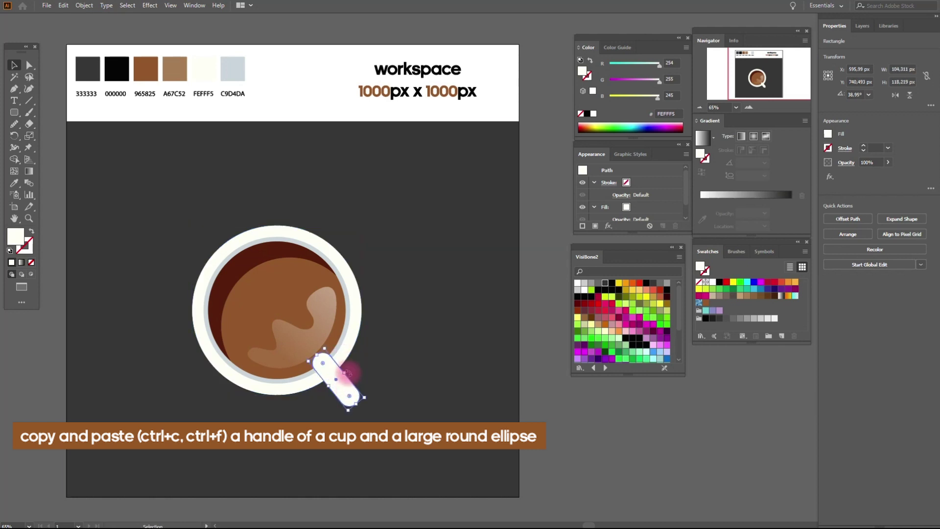
pyautogui.press('v')
pyautogui.click(351, 349)
pyautogui.hotkey('ctrl', 'c')
pyautogui.hotkey('ctrl', 'f')
pyautogui.moveTo(351, 349); pyautogui.dragTo(356, 354)
# Step: Group the shifted ellipse copy with the handle copy and reduce them to their overlap with an expanded Pathfinder Intersect effect
pyautogui.keyDown('shift'); pyautogui.click(354, 387); pyautogui.keyUp('shift')
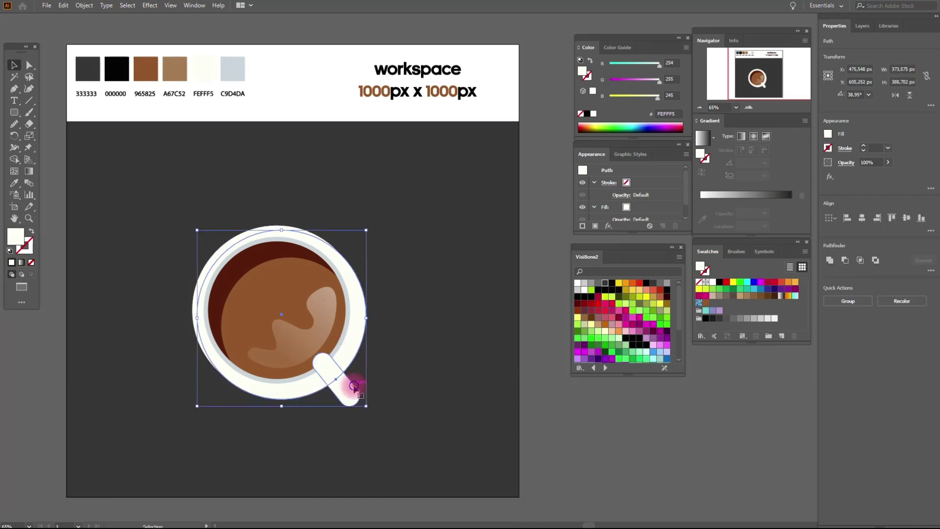
pyautogui.rightClick(349, 382)
pyautogui.click(380, 242)
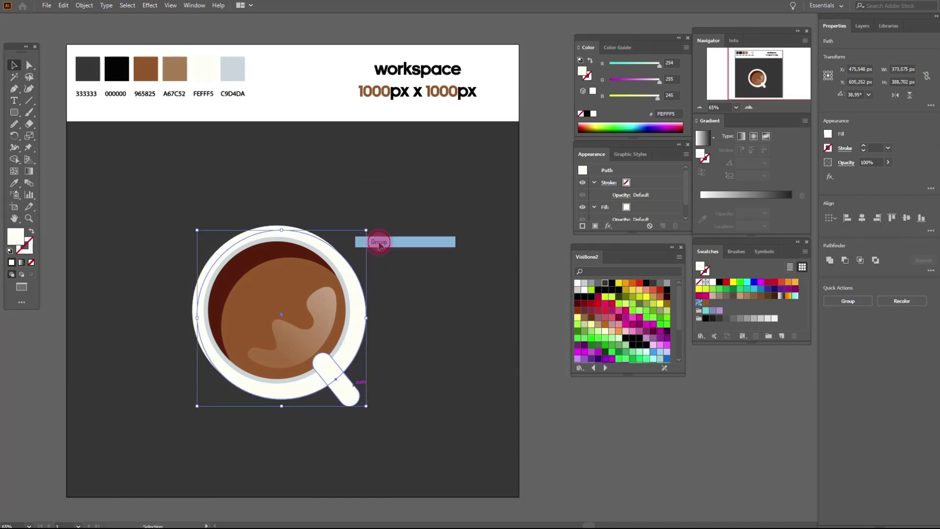
pyautogui.click(150, 5)
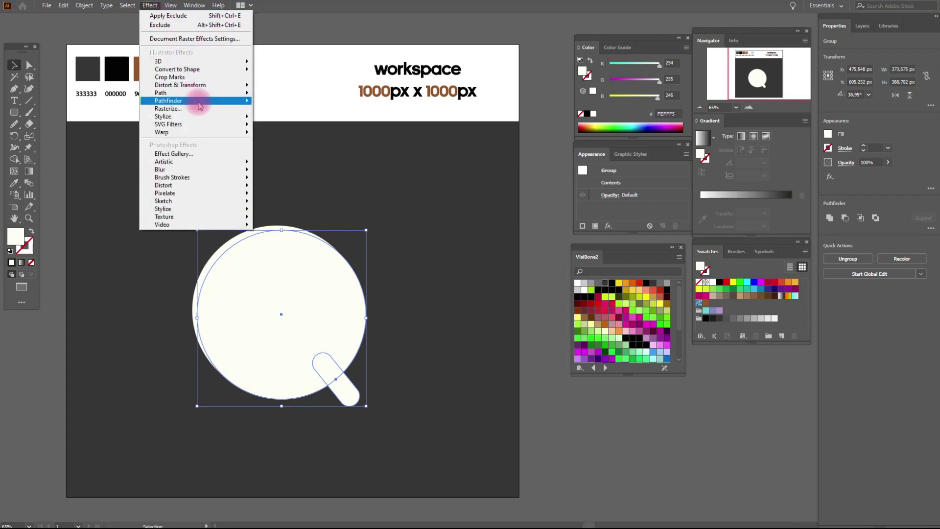
pyautogui.moveTo(194, 101)
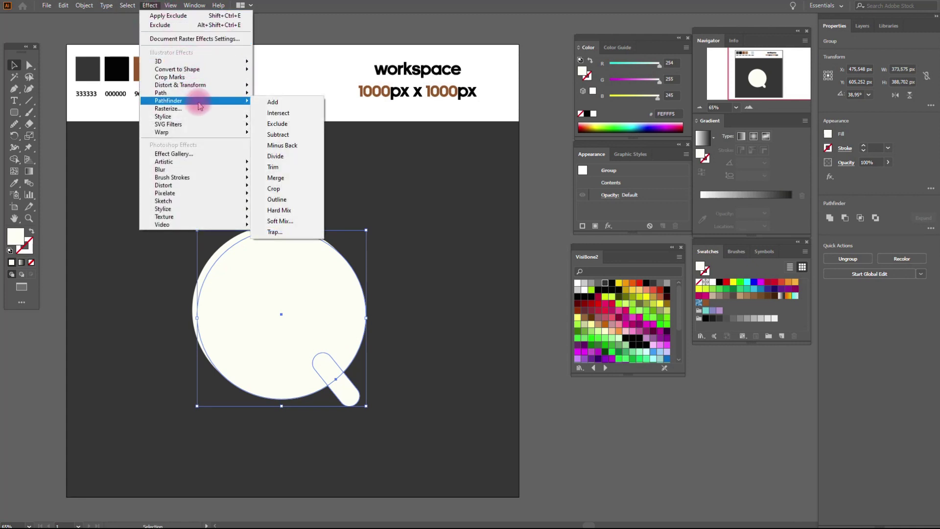
pyautogui.click(294, 118)
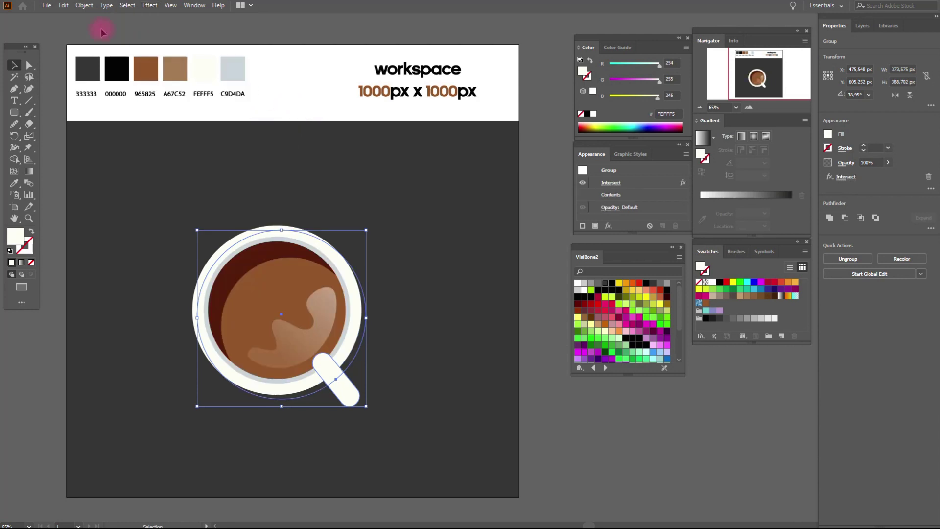
pyautogui.click(86, 5)
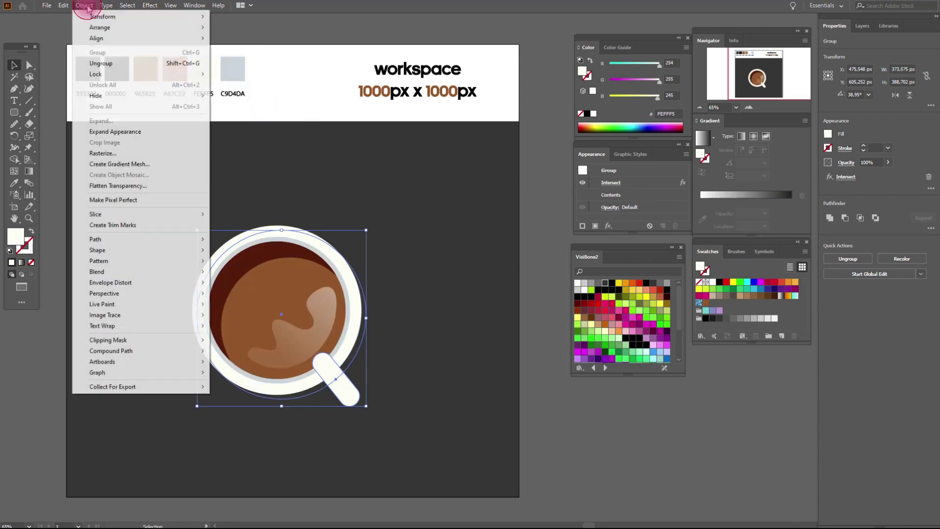
pyautogui.click(120, 133)
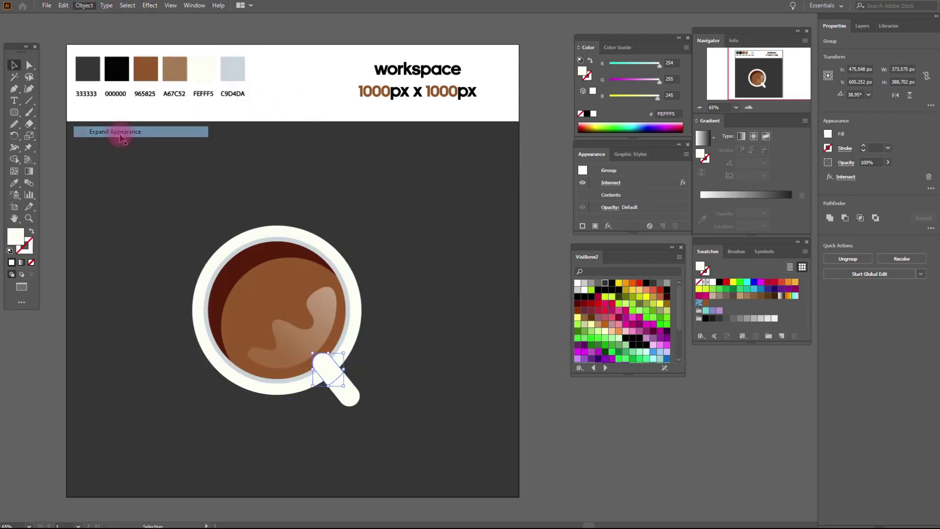
# Step: Colour the overlap piece on the handle with C9D4DA from the palette
pyautogui.click(15, 184)
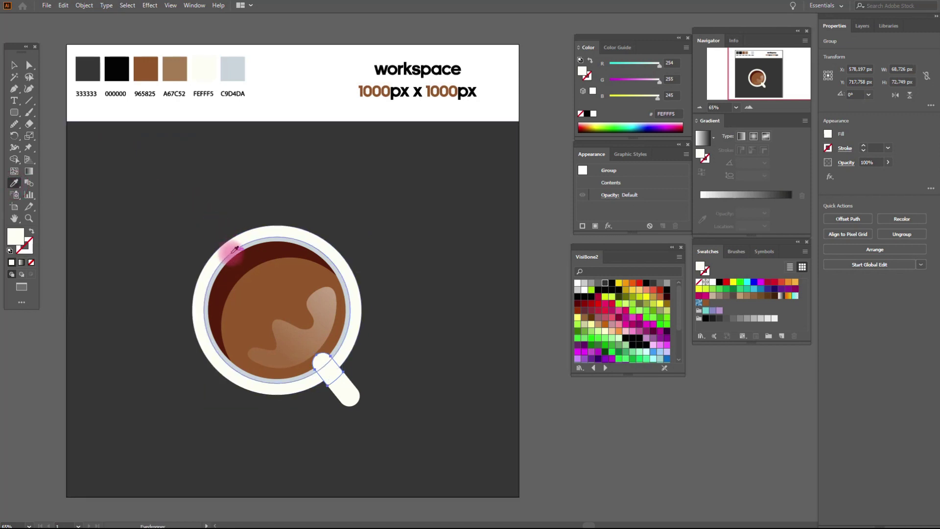
pyautogui.click(234, 75)
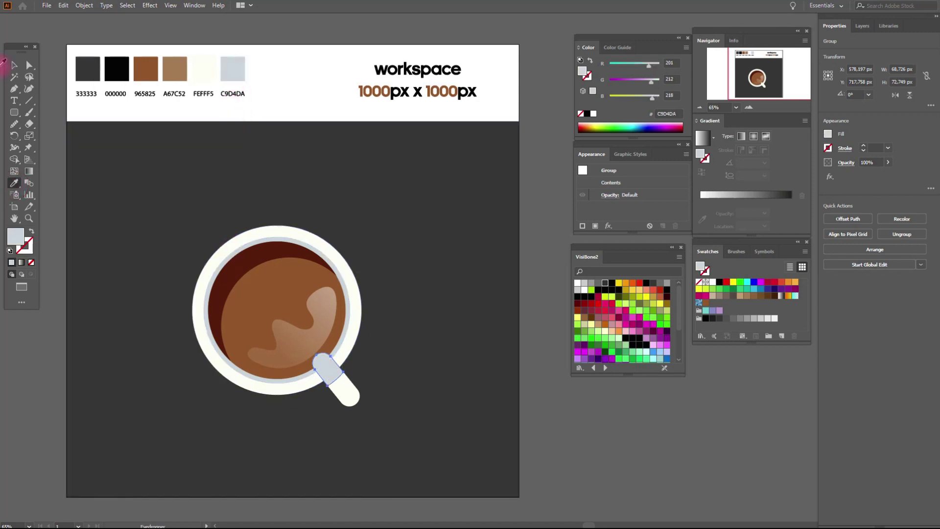
pyautogui.click(16, 69)
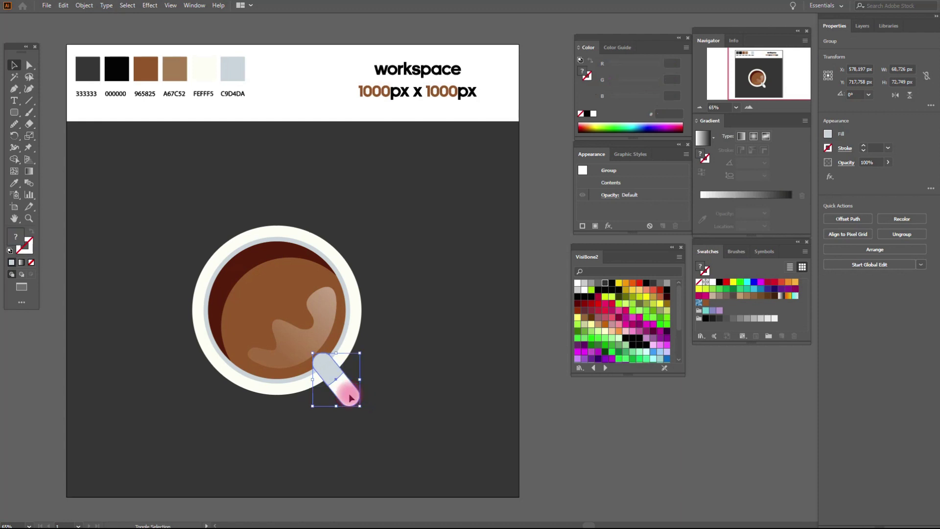
# Step: Send the handle, its grey shadow piece and the dark background to the back, and deselect them
pyautogui.keyDown('shift'); pyautogui.click(432, 369); pyautogui.keyUp('shift')
pyautogui.rightClick(432, 370)
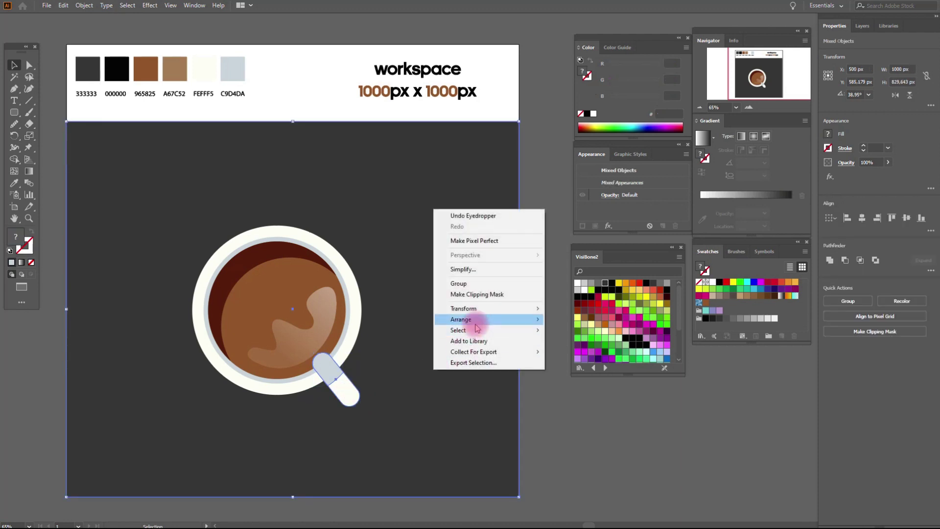
pyautogui.moveTo(476, 322)
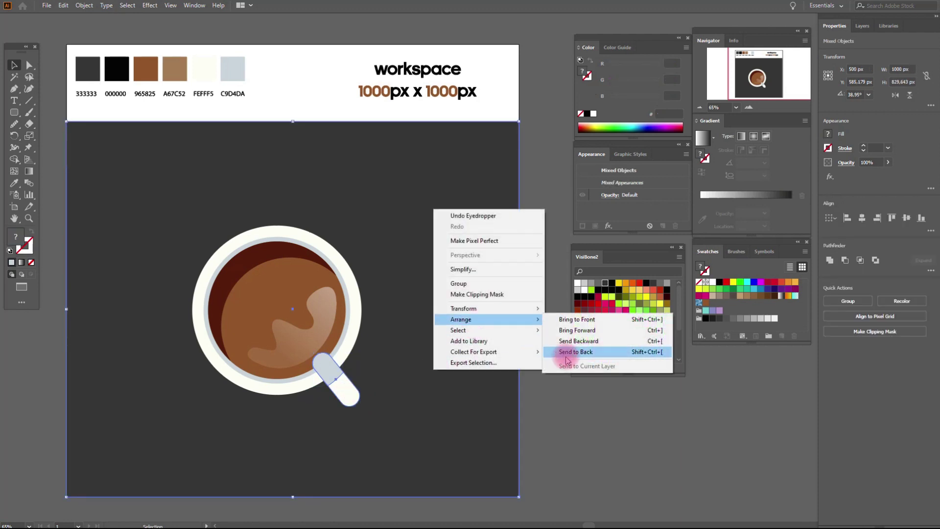
pyautogui.click(567, 354)
pyautogui.click(543, 374)
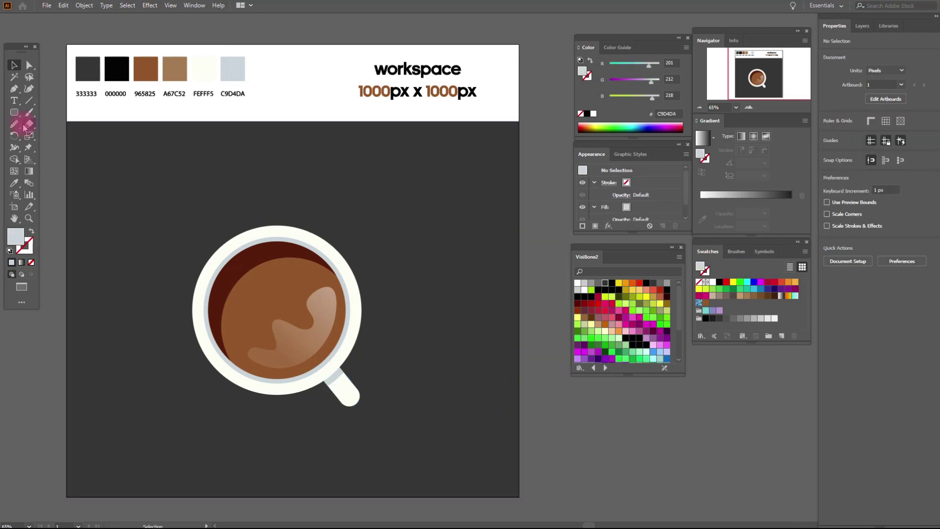
# Step: Draw a vertical rectangle about 392 × 715 px over the cup's left half and fill it with 000000 from the palette
pyautogui.moveTo(15, 112); pyautogui.dragTo(47, 113)
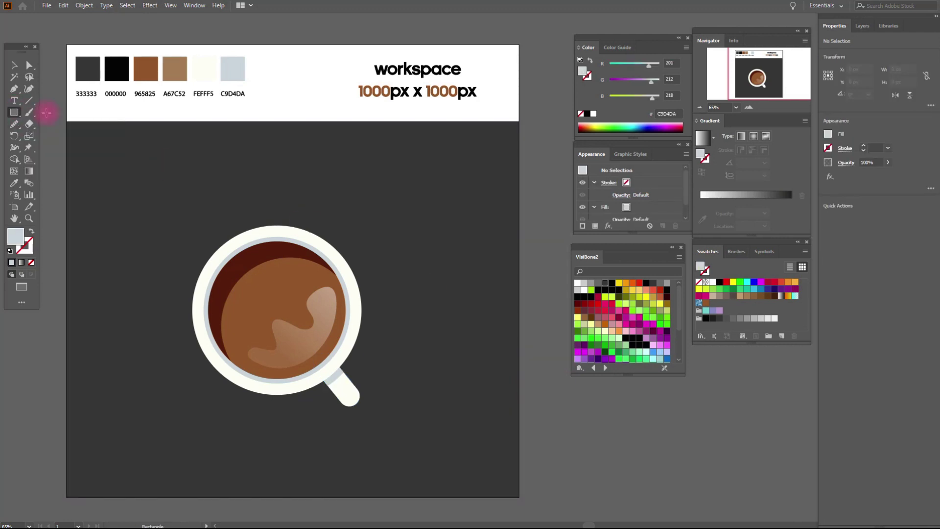
pyautogui.moveTo(116, 180); pyautogui.dragTo(293, 502)
pyautogui.click(15, 185)
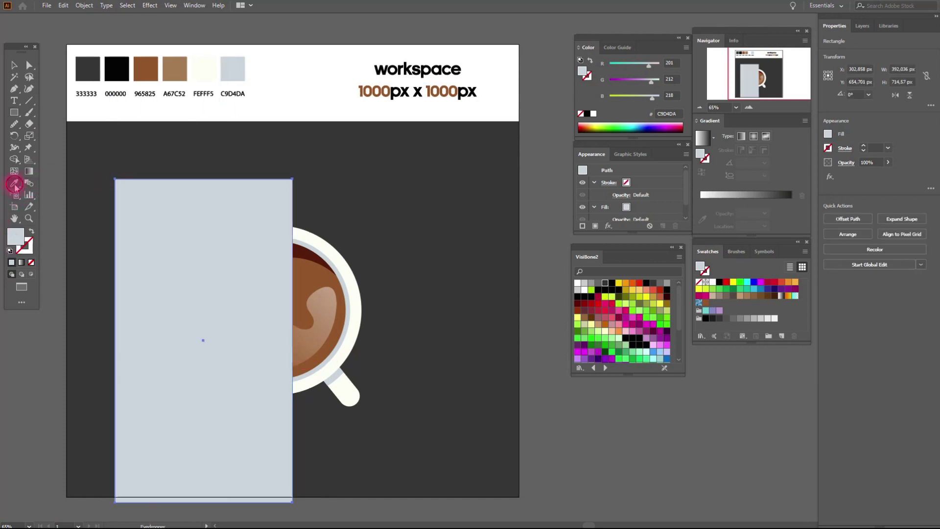
pyautogui.click(116, 68)
# Step: Rotate the black rectangle about 46° and fit it to the cup's width, extending diagonally past the background's lower-right corner
pyautogui.click(17, 66)
pyautogui.moveTo(296, 338); pyautogui.dragTo(277, 256)
pyautogui.moveTo(252, 332); pyautogui.dragTo(392, 387)
pyautogui.moveTo(447, 341); pyautogui.dragTo(440, 351)
# Step: Send the black rectangle and the dark background to the back, behind the cup, and deselect them
pyautogui.keyDown('shift'); pyautogui.click(479, 326); pyautogui.keyUp('shift')
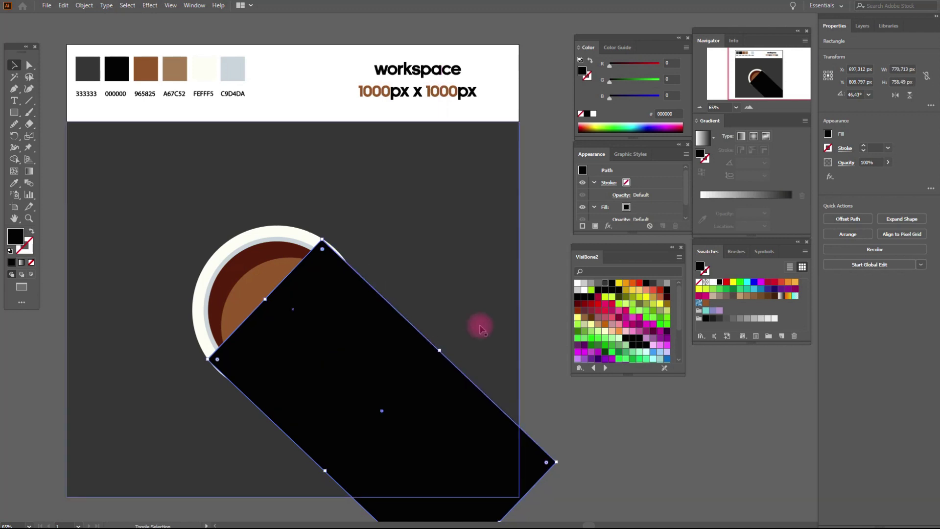
pyautogui.rightClick(481, 327)
pyautogui.moveTo(535, 271)
pyautogui.click(608, 309)
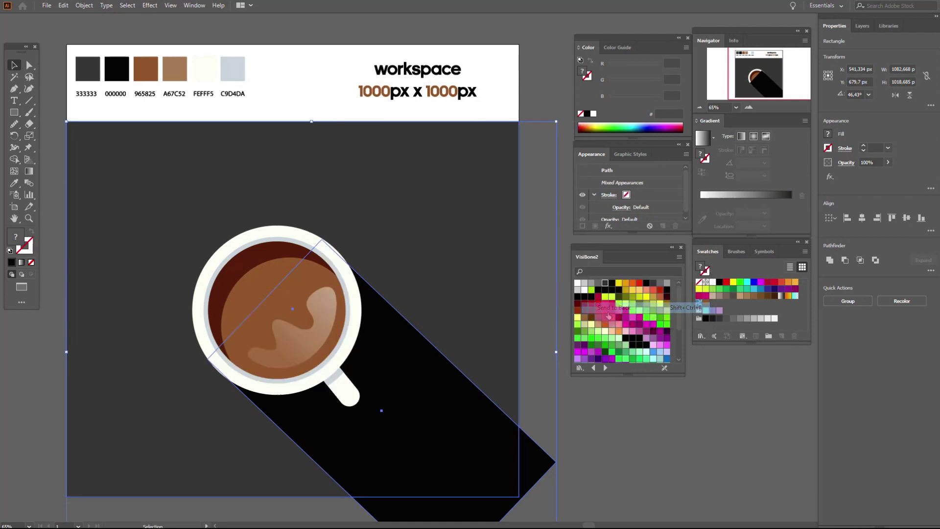
pyautogui.click(531, 343)
# Step: Paste a copy of the dark background in front and bring it to the front of all the artwork
pyautogui.click(451, 313)
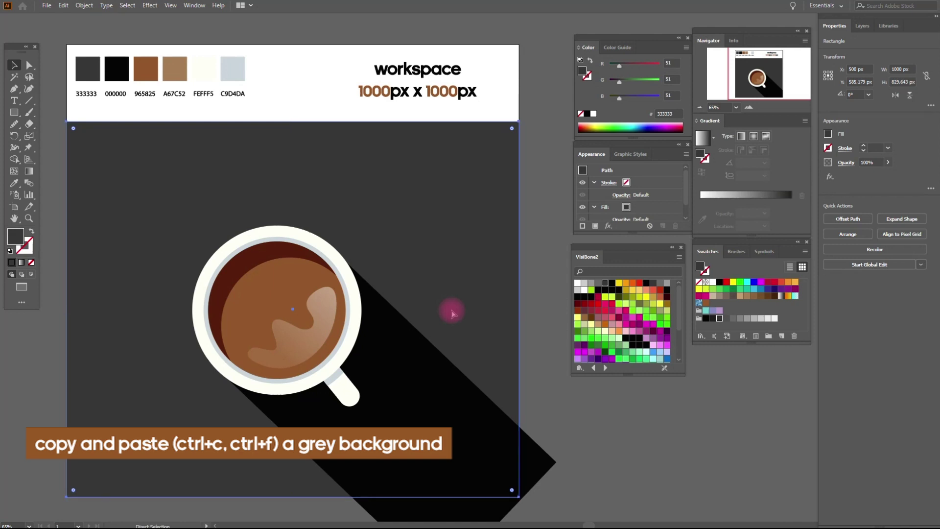
pyautogui.hotkey('ctrl', 'c')
pyautogui.hotkey('ctrl', 'f')
pyautogui.rightClick(452, 312)
pyautogui.moveTo(482, 260)
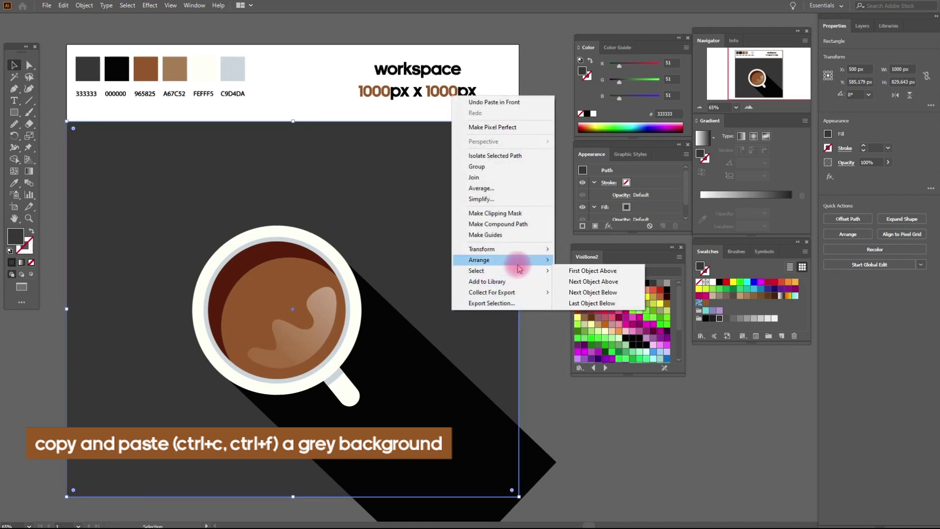
pyautogui.click(568, 263)
# Step: Group the background copy with the black rectangle and reduce them to their overlap with an expanded Pathfinder Intersect effect
pyautogui.keyDown('shift'); pyautogui.click(538, 450); pyautogui.keyUp('shift')
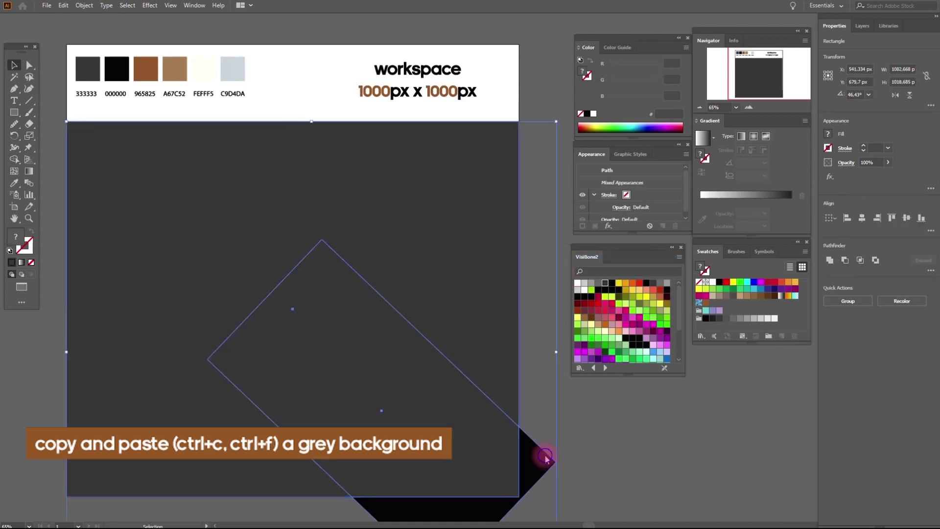
pyautogui.rightClick(545, 456)
pyautogui.click(570, 312)
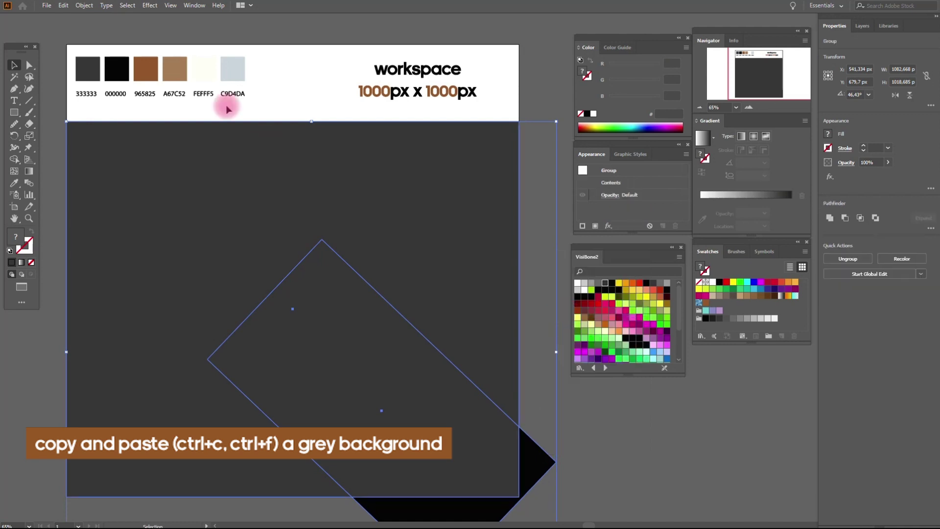
pyautogui.click(147, 5)
pyautogui.moveTo(214, 169)
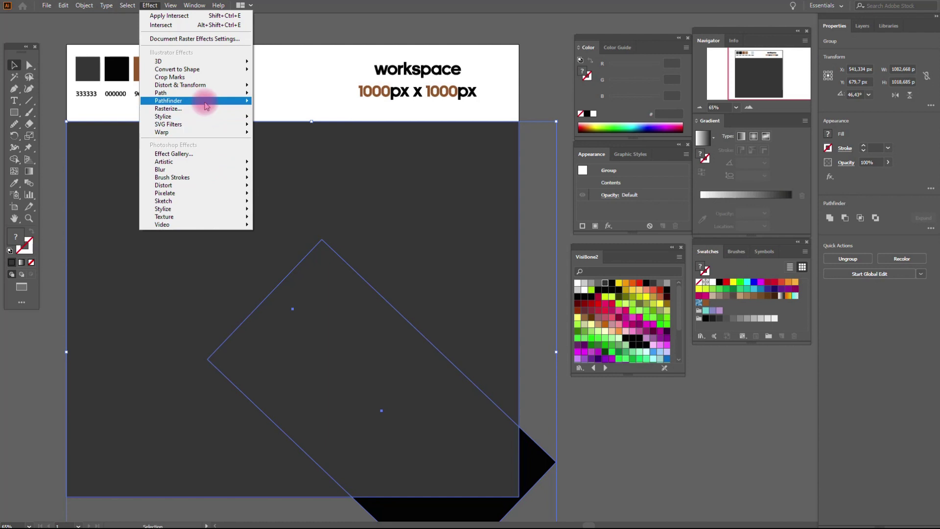
pyautogui.moveTo(205, 100)
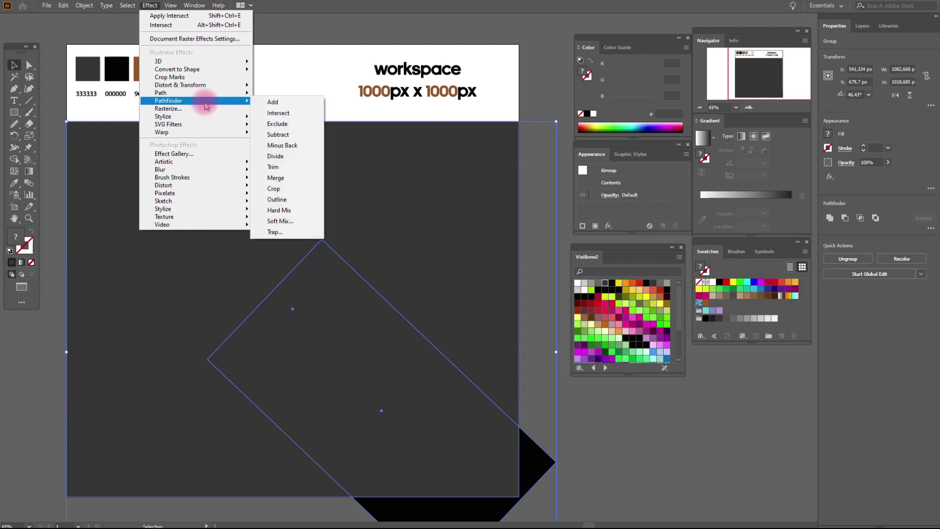
pyautogui.click(298, 114)
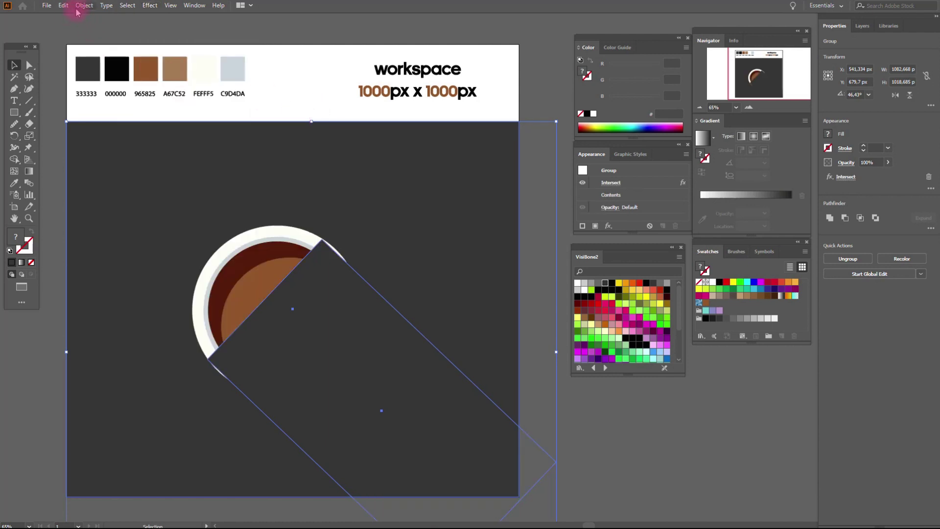
pyautogui.click(77, 13)
pyautogui.click(128, 128)
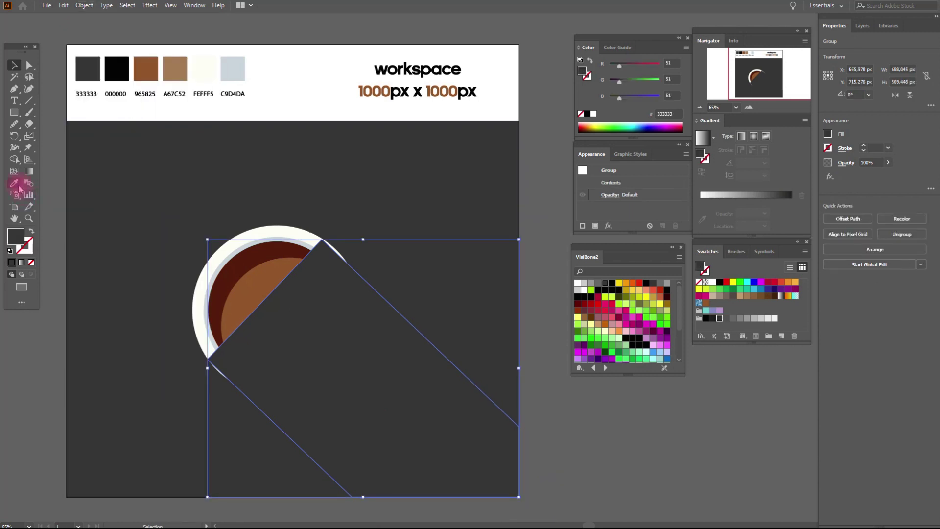
# Step: Colour the trimmed shadow shape 000000 from the palette and send it to the back together with the dark background
pyautogui.click(116, 70)
pyautogui.keyDown('shift'); pyautogui.click(191, 130); pyautogui.keyUp('shift')
pyautogui.rightClick(344, 163)
pyautogui.moveTo(416, 273)
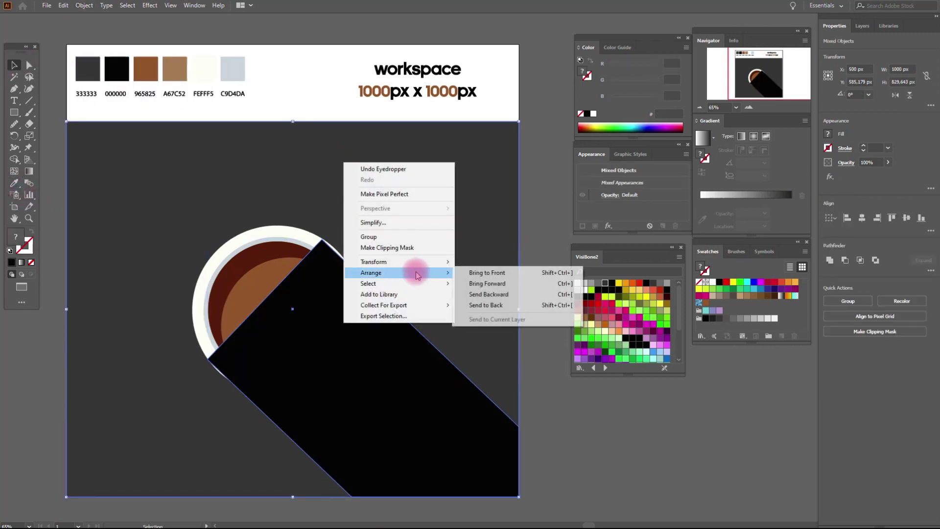
pyautogui.click(557, 304)
pyautogui.click(556, 296)
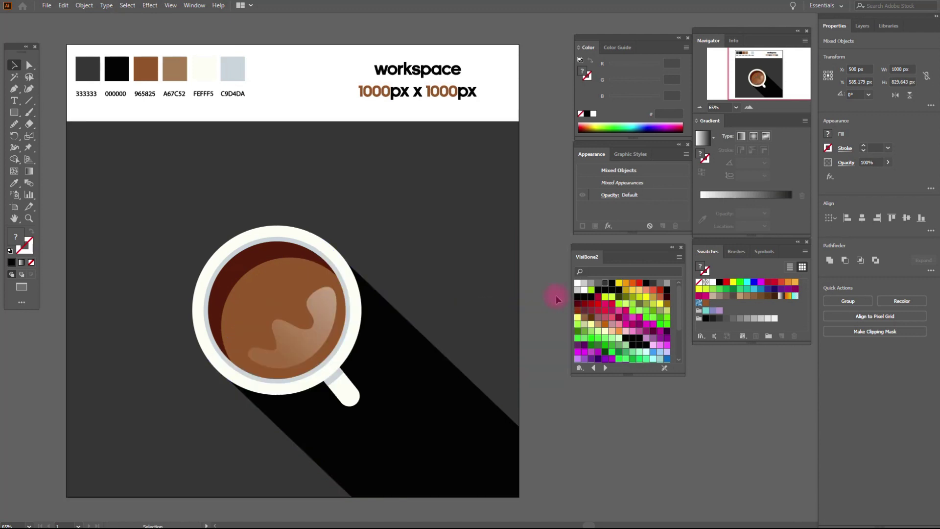